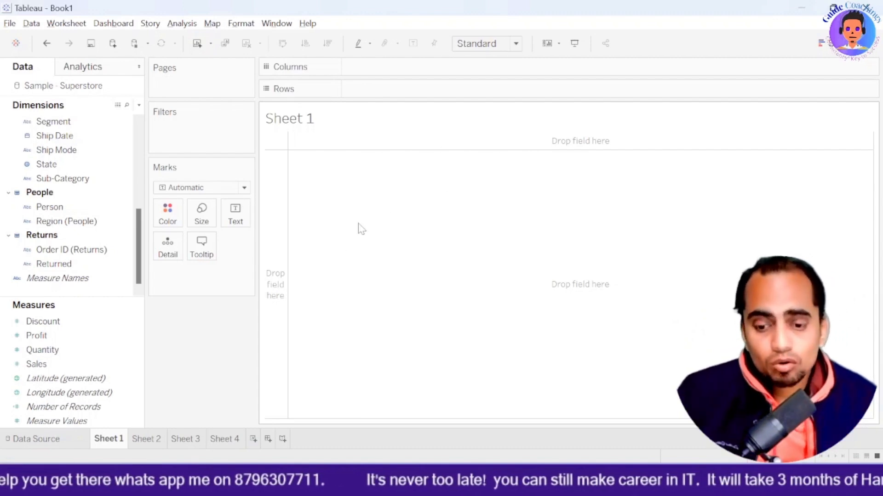
- Build a column chart on Sheet 1 with Sales on rows and City on columns
scroll(126, 220, up, 3)
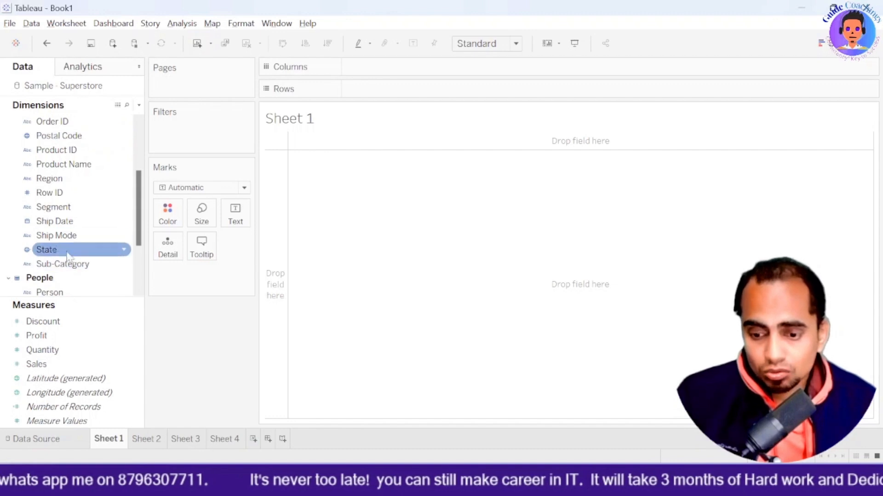
double_click(41, 364)
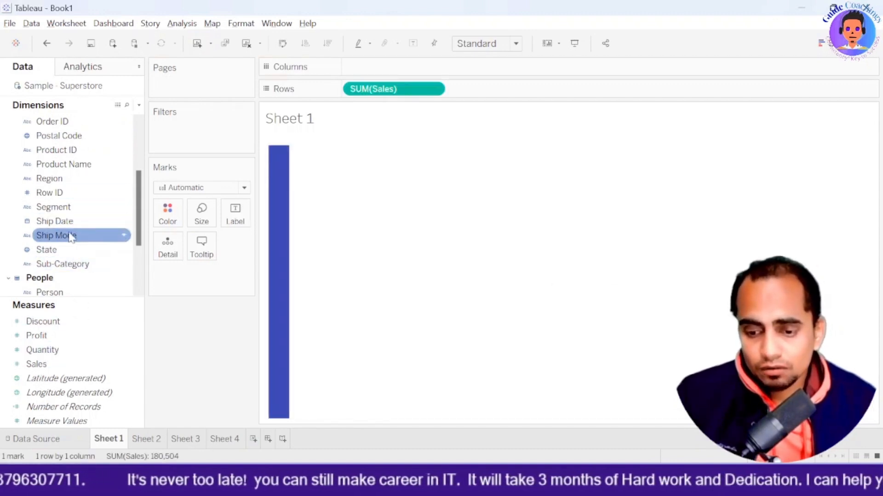
scroll(83, 244, up, 3)
drag(43, 150, 386, 70)
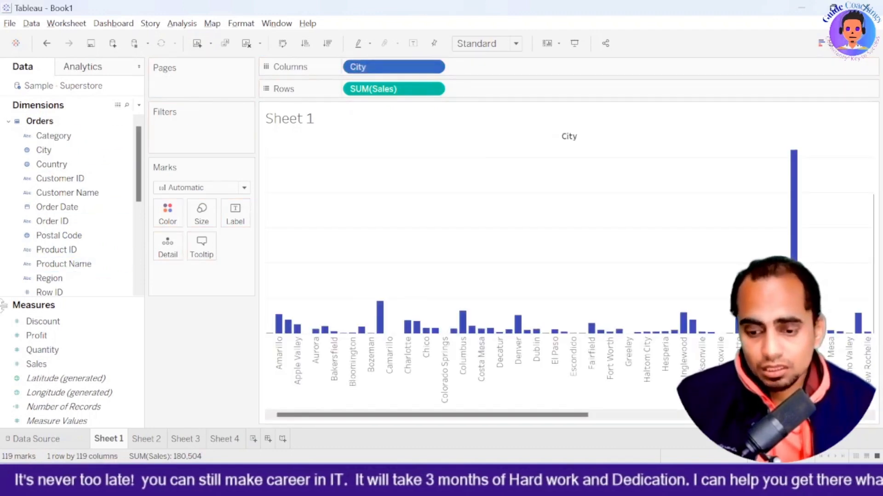
click(81, 340)
- Build a horizontal bar chart of Sales by Region on Sheet 2 and color the bars by Region
click(147, 439)
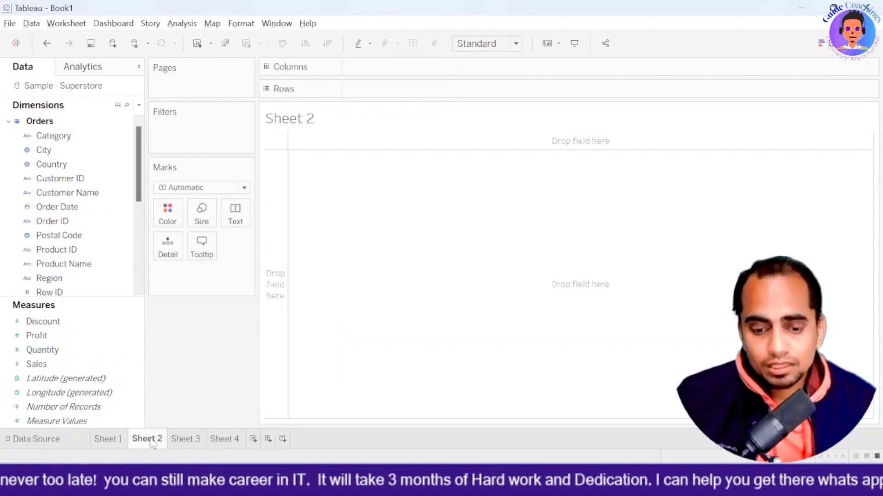
drag(55, 363, 411, 71)
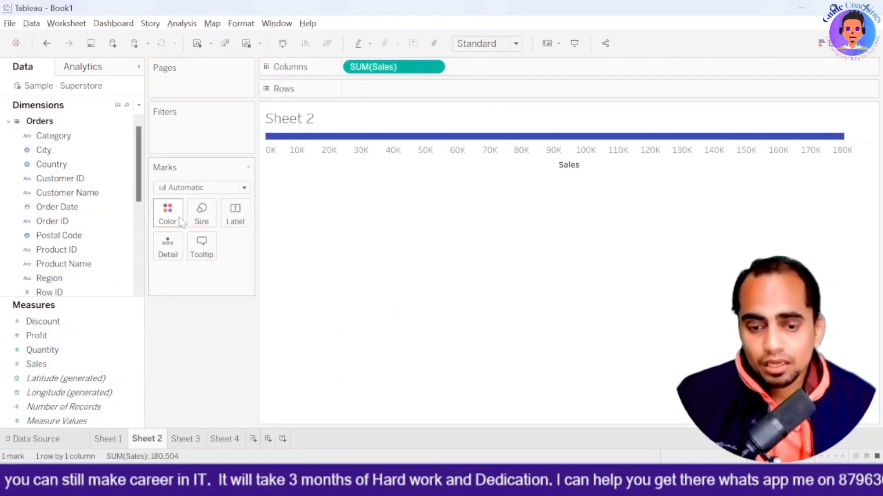
click(52, 279)
drag(52, 283, 374, 90)
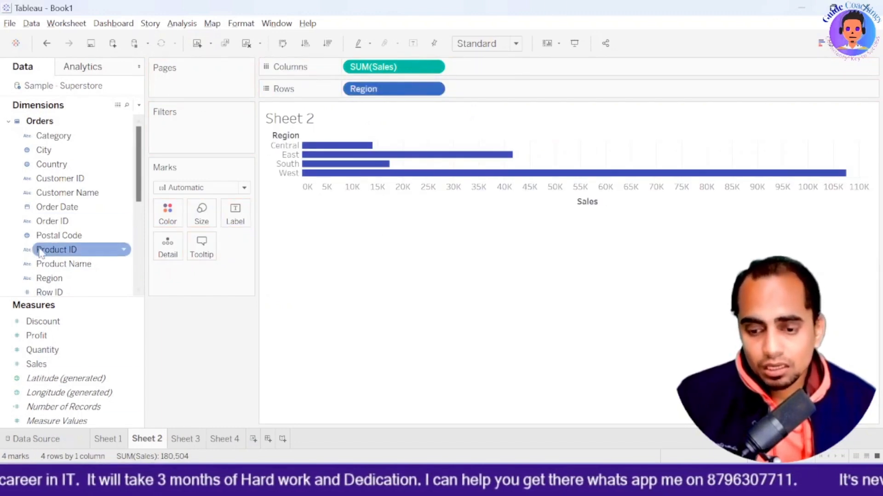
drag(46, 278, 171, 211)
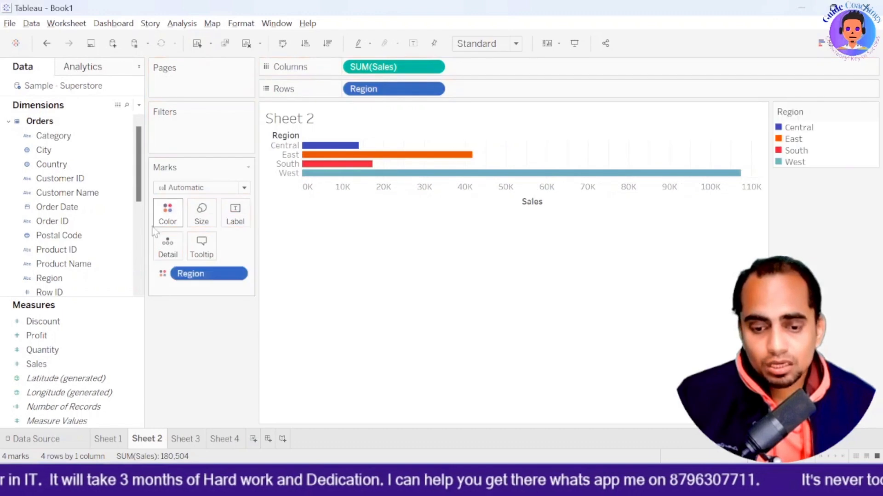
- Build a horizontal bar chart on Sheet 3 with Discount on columns and State on rows
click(177, 439)
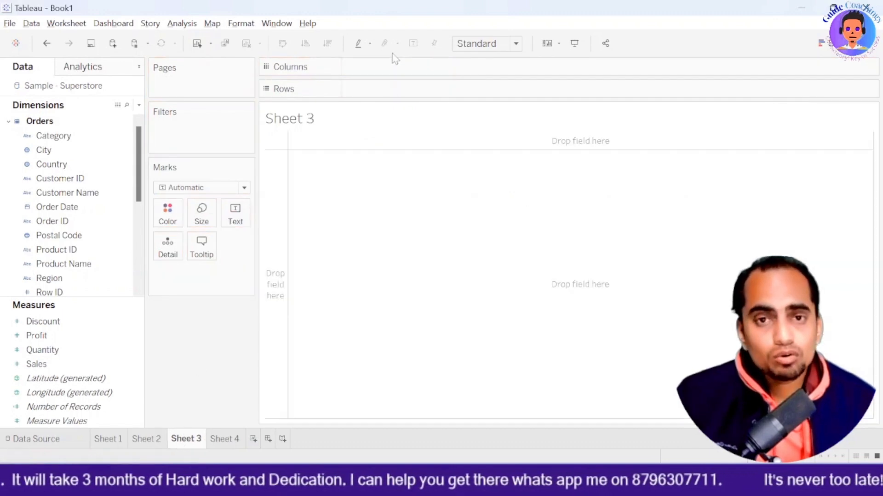
mouse_move(51, 321)
mouse_down()
mouse_move(375, 89)
mouse_move(382, 69)
mouse_up()
drag(382, 70, 382, 69)
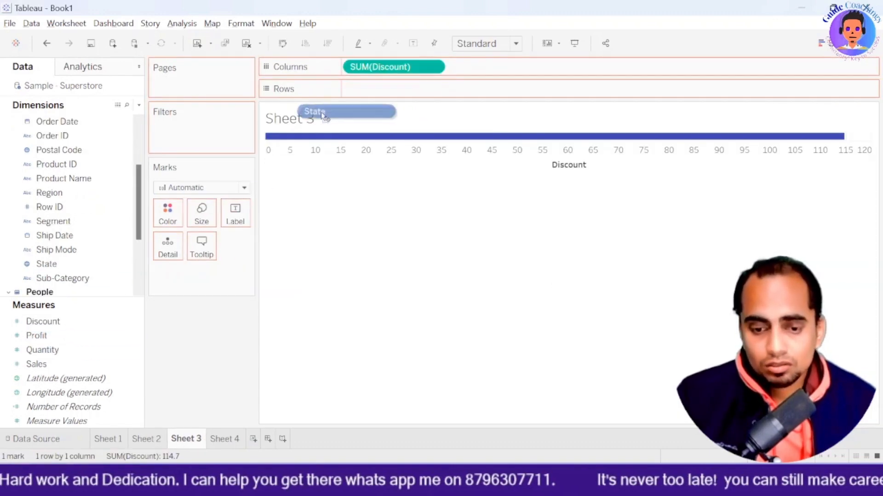
drag(321, 115, 357, 89)
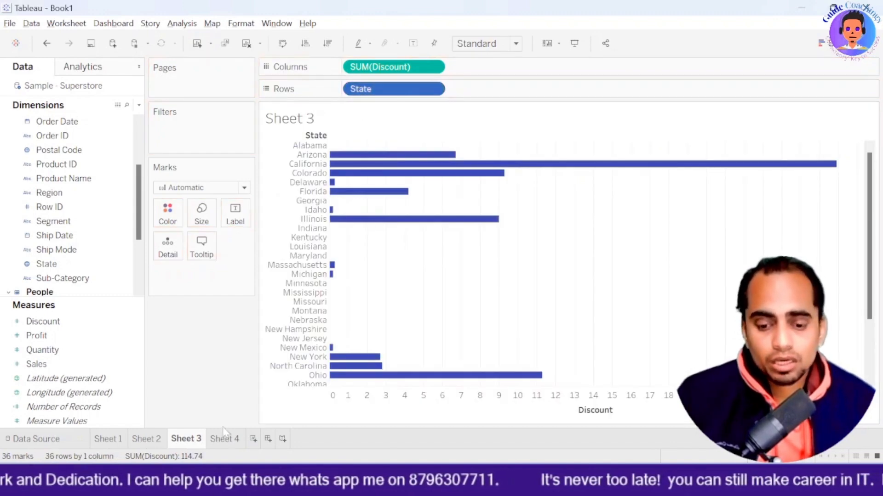
- Change the mark type of the City sales chart on Sheet 1 to Line
click(107, 439)
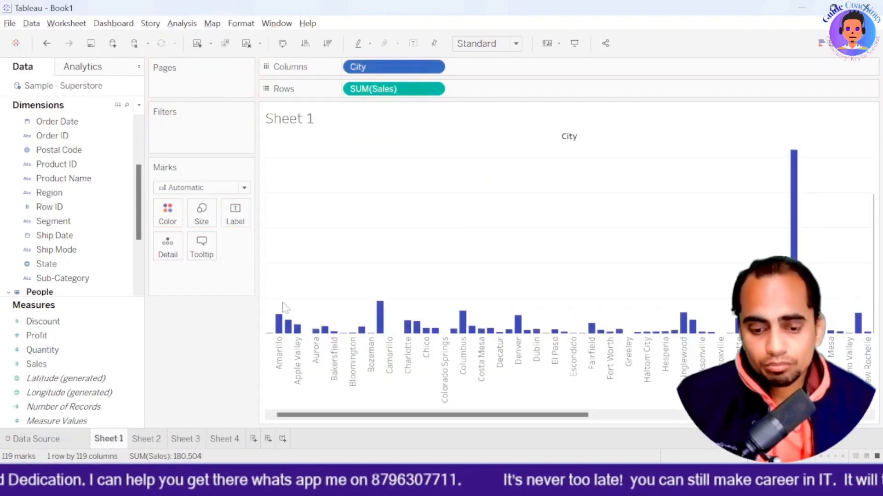
click(242, 187)
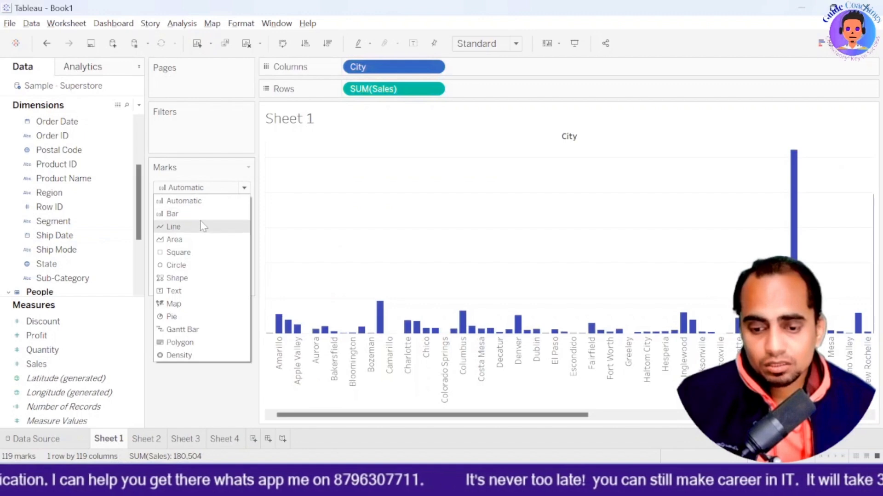
click(202, 226)
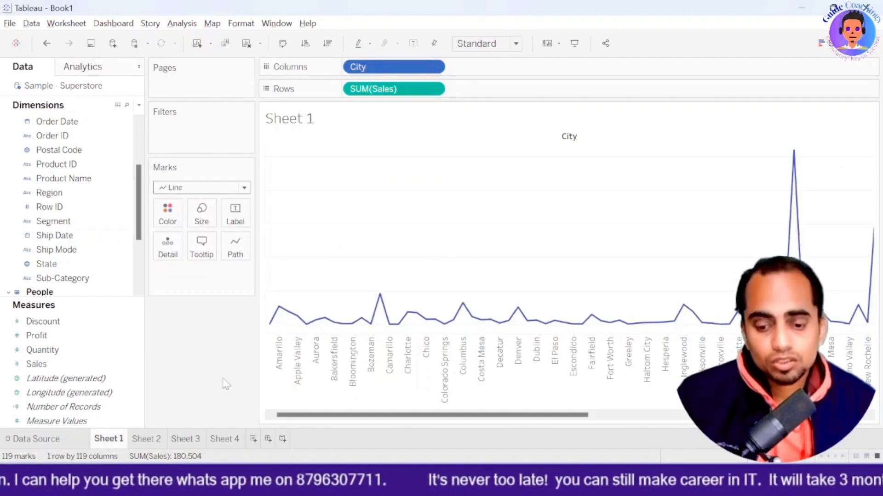
- Swap the rows and columns of the Discount by State chart on Sheet 3
click(146, 439)
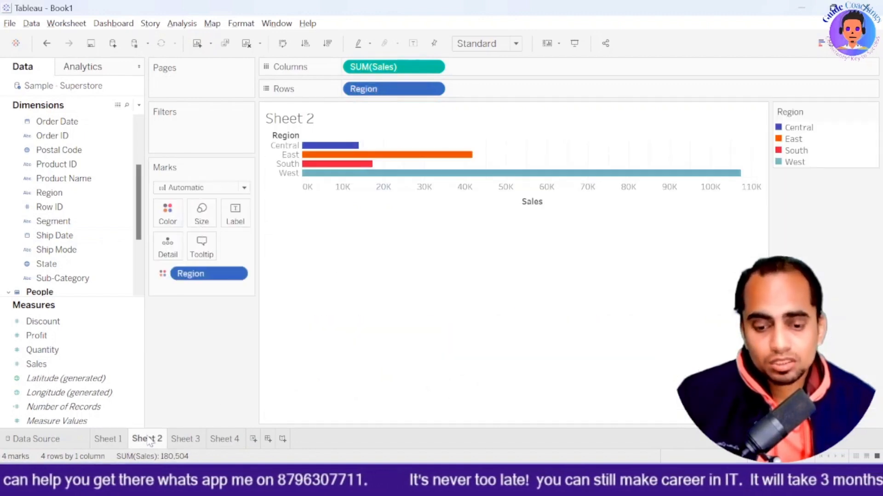
click(184, 441)
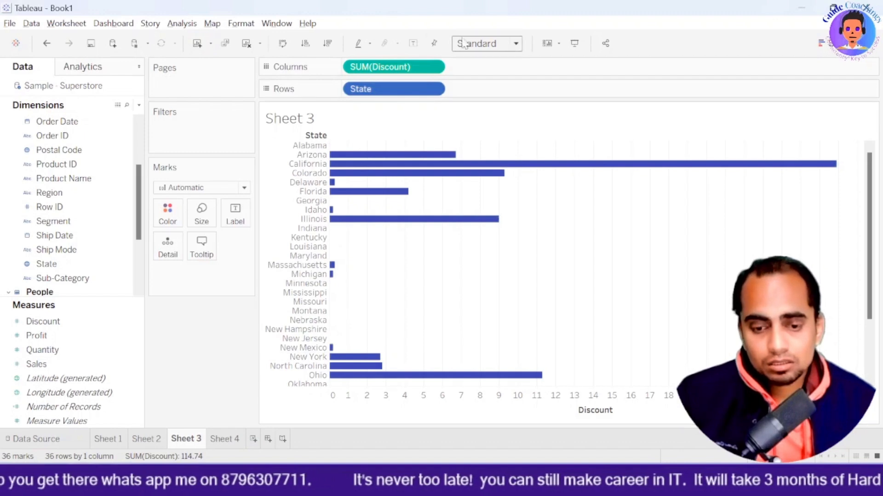
click(287, 50)
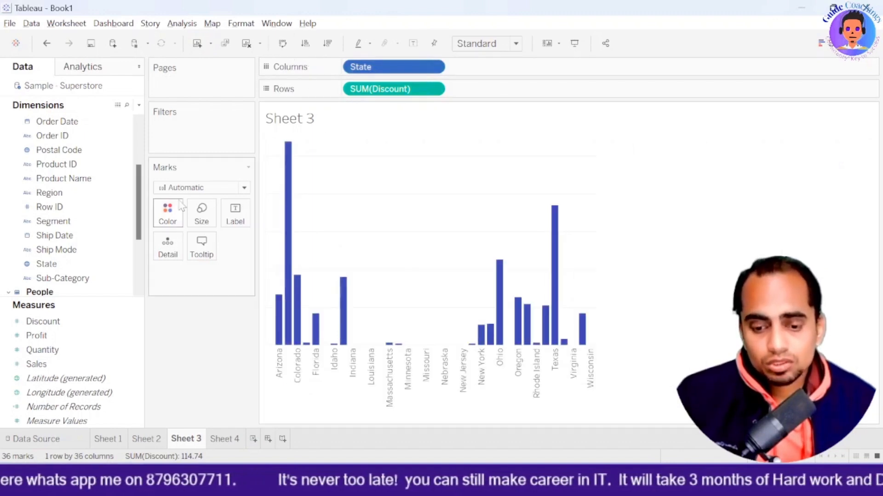
- Color the Discount bars on Sheet 3 by State
click(106, 182)
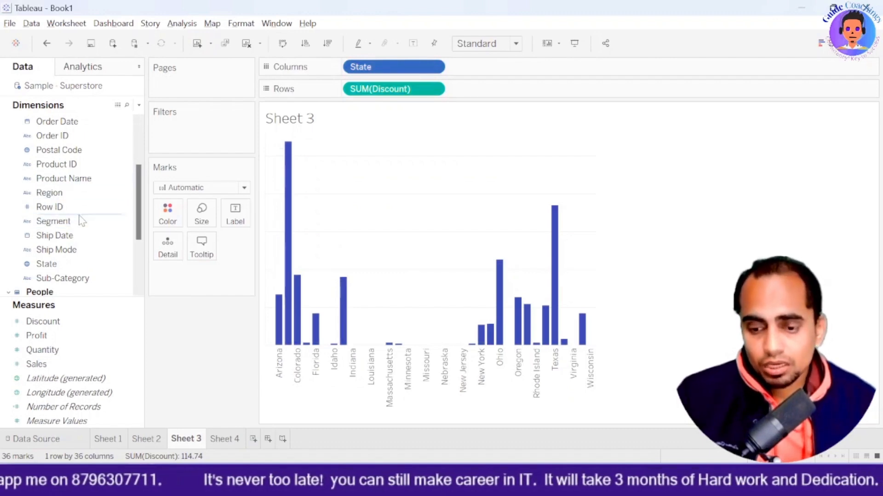
scroll(83, 221, down, 1)
click(82, 265)
drag(60, 223, 167, 219)
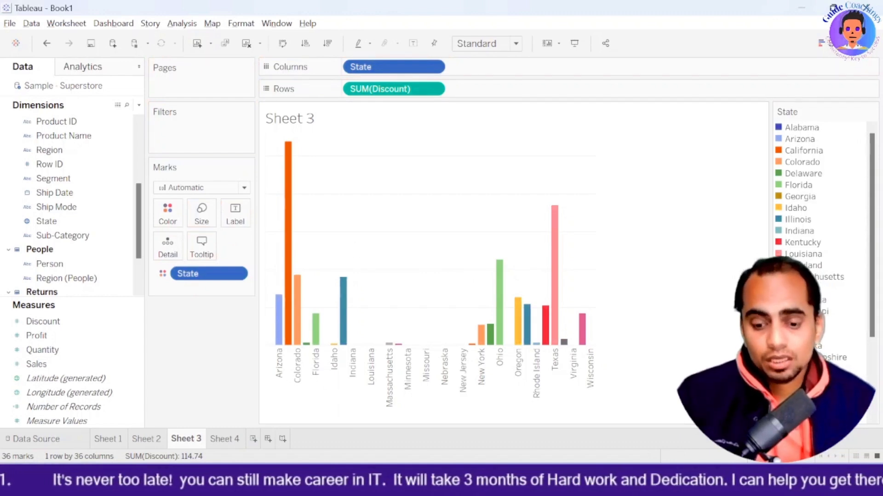
- Create a new dashboard and add the GuideCoachings picture, file 1 from Downloads, as a floating image
click(268, 439)
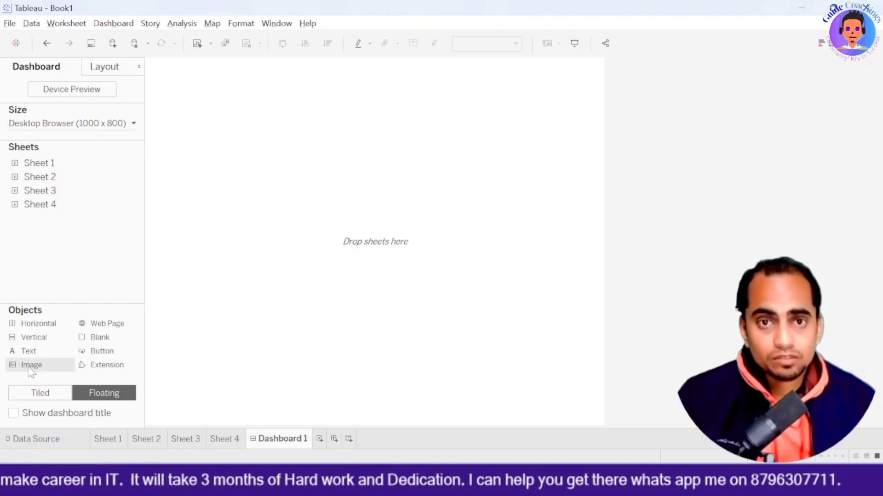
drag(206, 303, 282, 156)
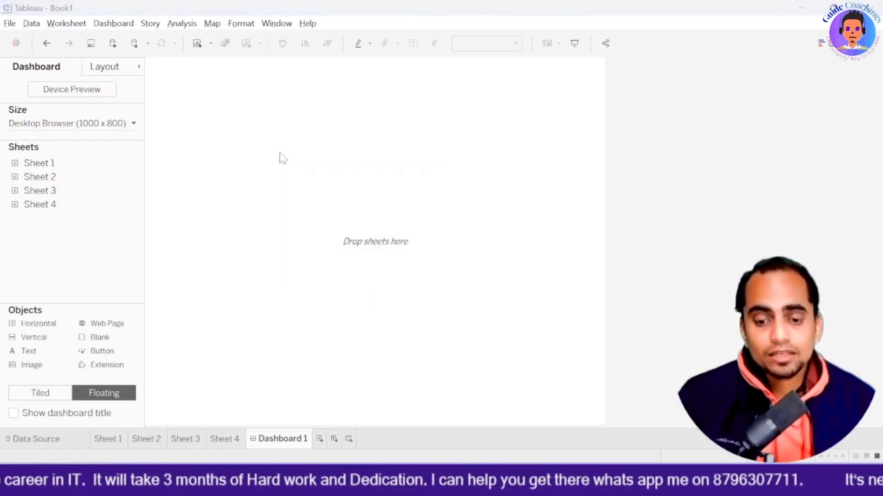
scroll(273, 232, down, 15)
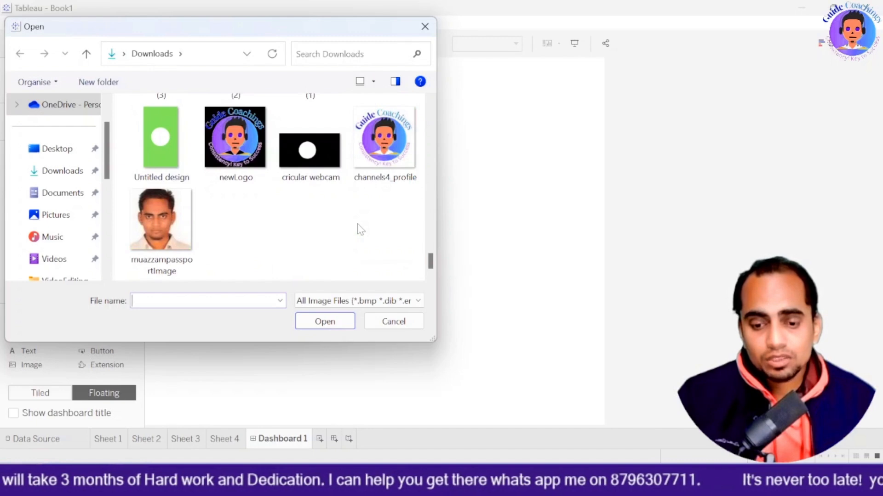
scroll(349, 232, up, 10)
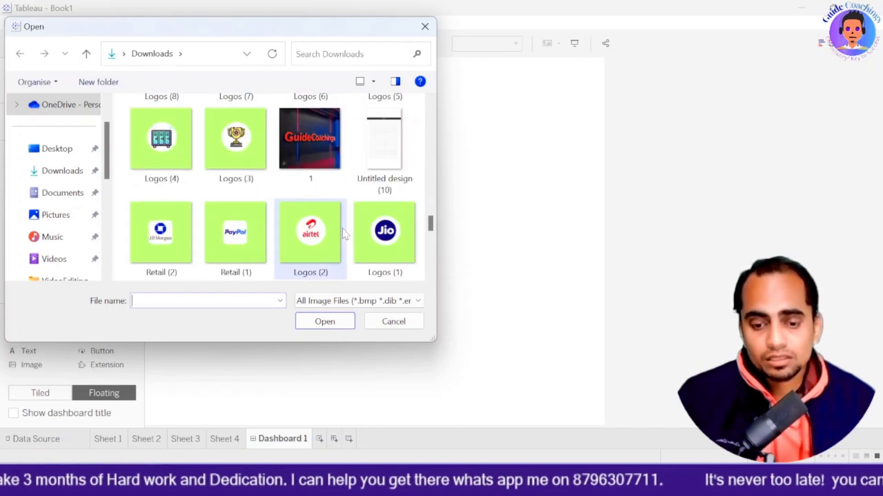
double_click(301, 152)
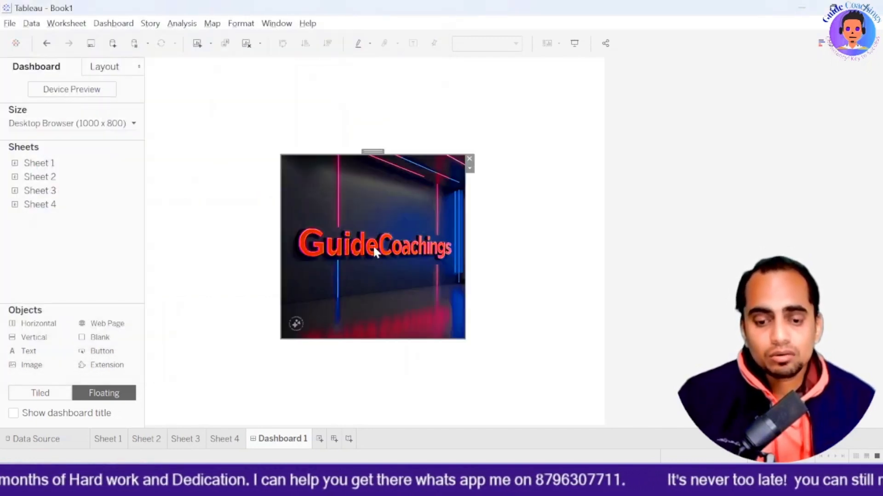
- Enlarge the GuideCoachings image and align it to the dashboard's upper-left corner as a background
drag(372, 153, 266, 74)
drag(361, 261, 590, 402)
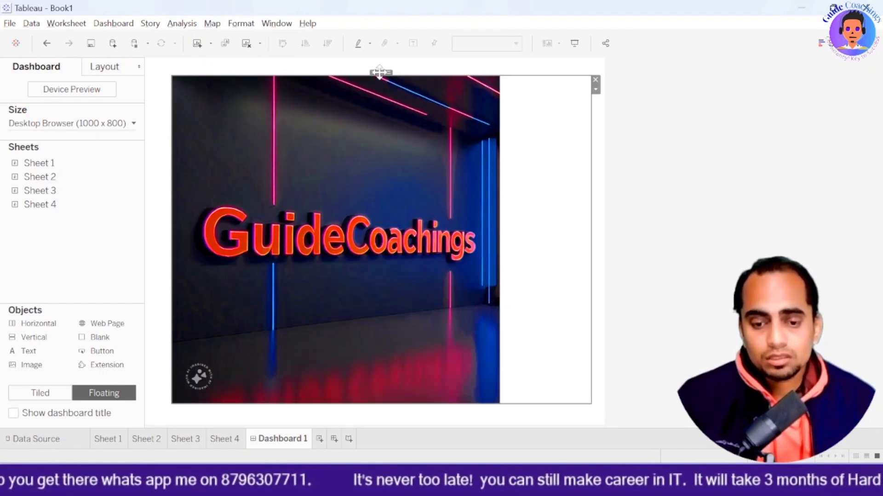
drag(380, 72, 358, 59)
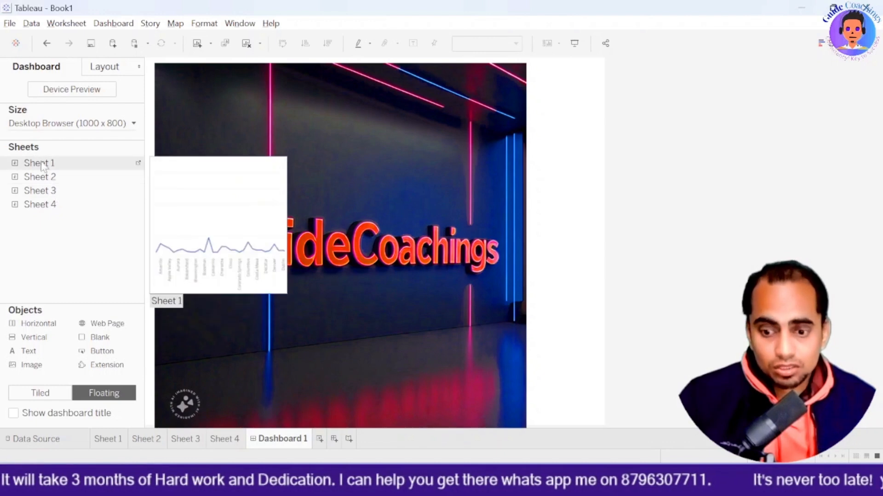
- Place Sheet 1 floating over the upper part of the background image and stretch it across the picture's width
drag(41, 166, 163, 65)
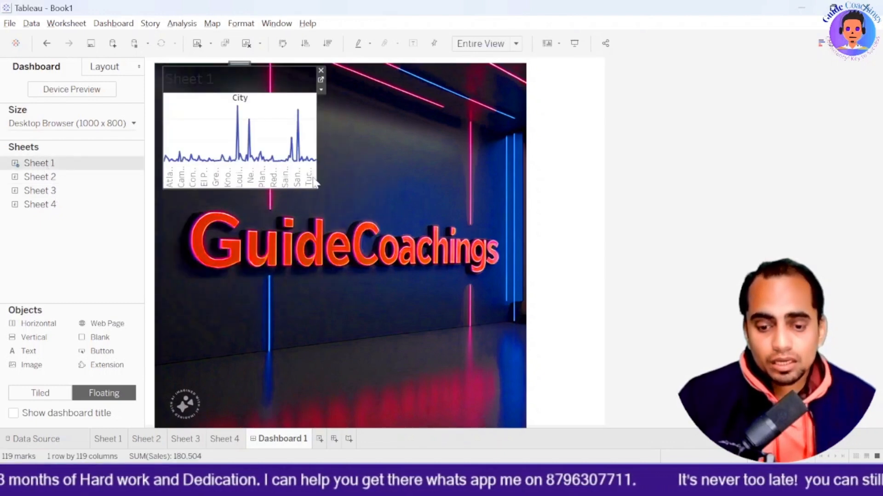
drag(318, 178, 523, 183)
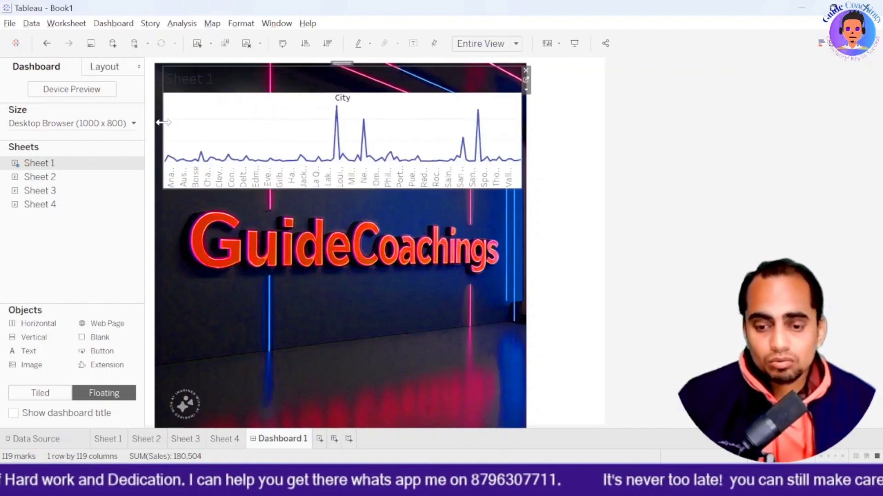
drag(162, 122, 157, 125)
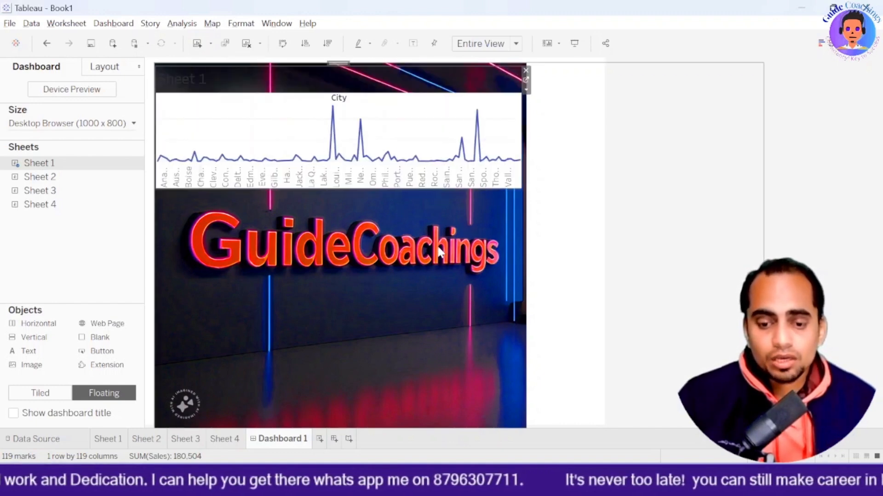
- Place Sheet 3 floating below the Sheet 1 chart at the image's right edge and move its State legend beside it
drag(40, 190, 346, 213)
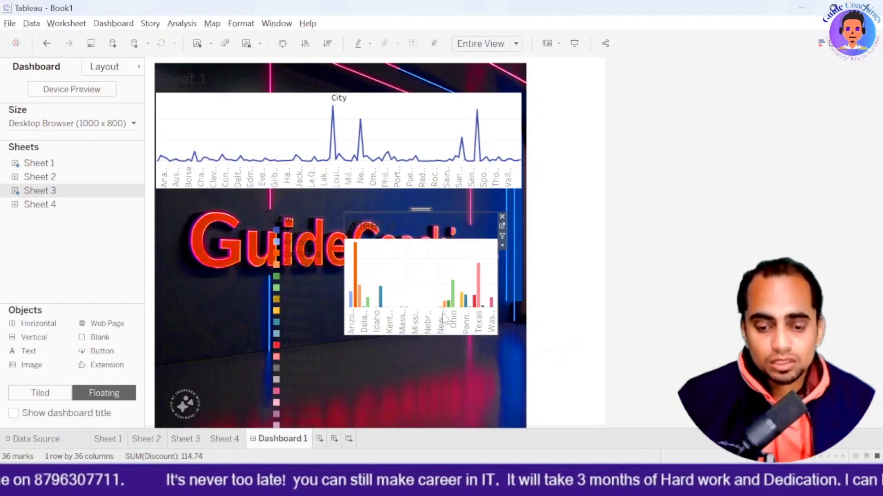
drag(418, 210, 444, 201)
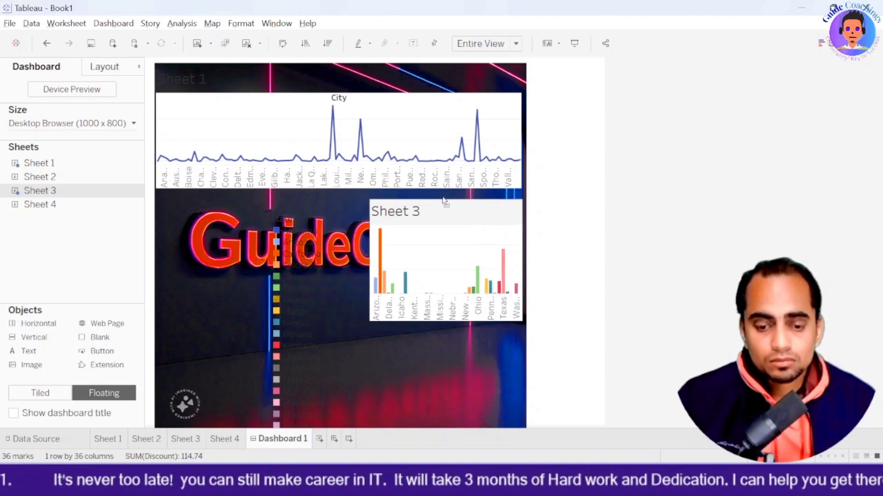
click(308, 278)
drag(299, 211, 325, 216)
click(447, 317)
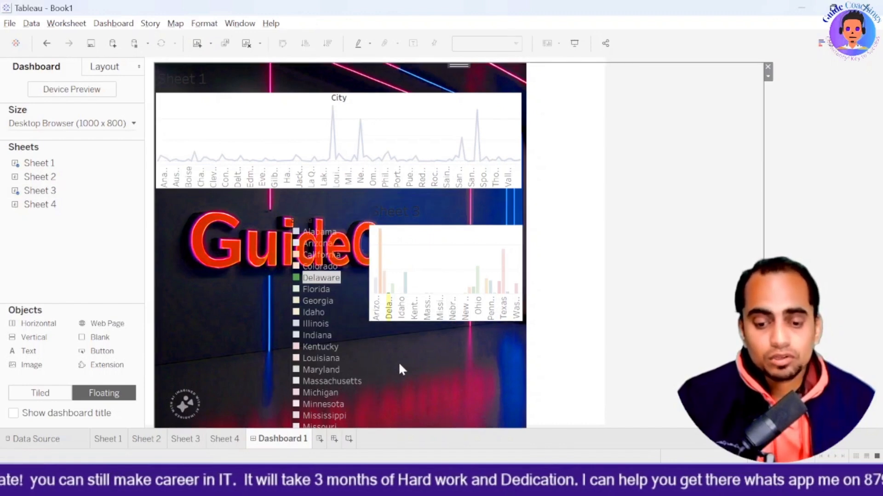
- Show a Region filter on the Sales by Region chart in Sheet 2
click(53, 189)
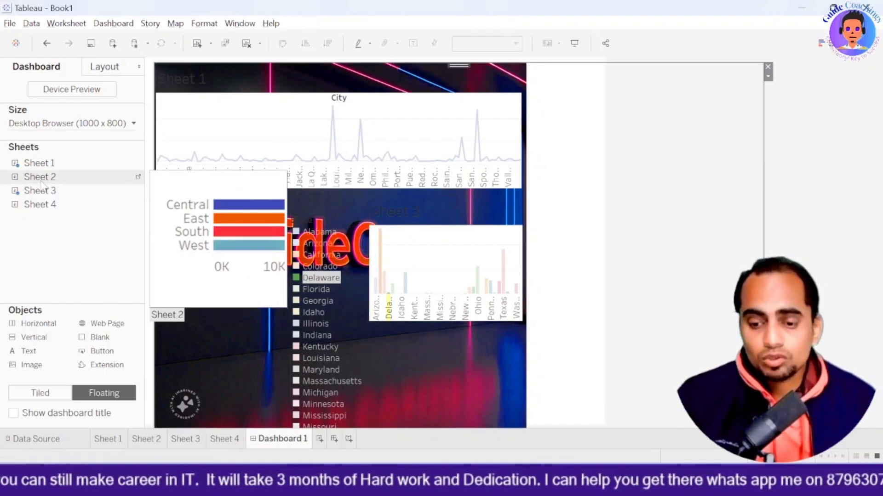
click(145, 439)
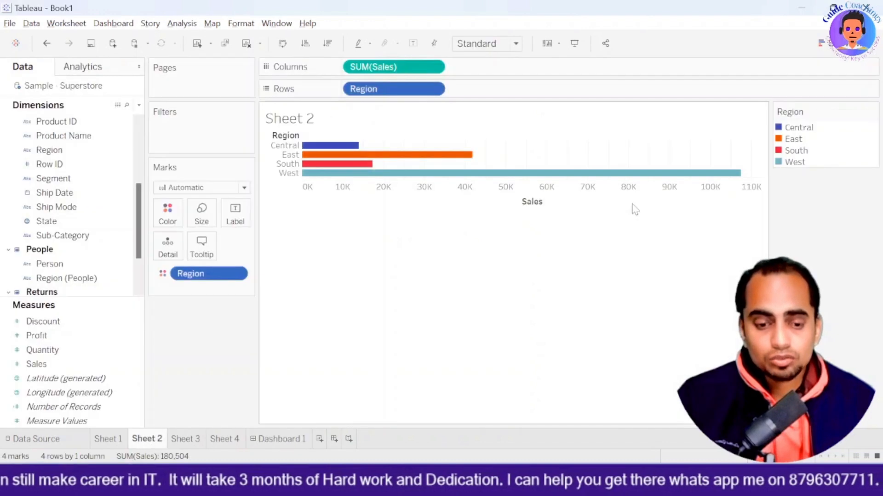
click(124, 149)
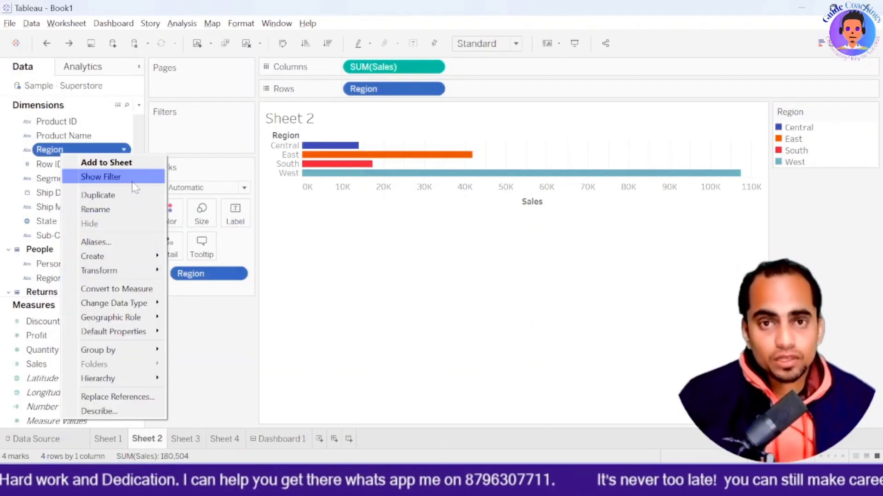
click(133, 180)
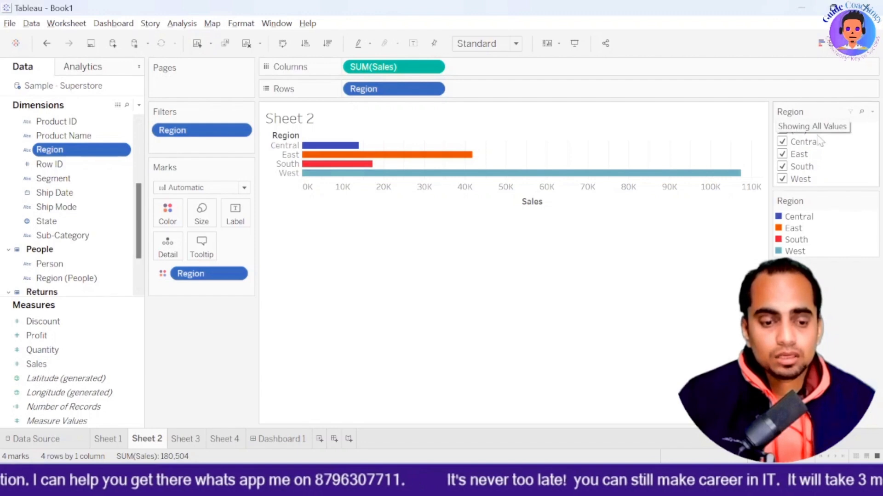
- Keep only Central in Sheet 2's Region filter and change the filter to a single-value dropdown
click(784, 131)
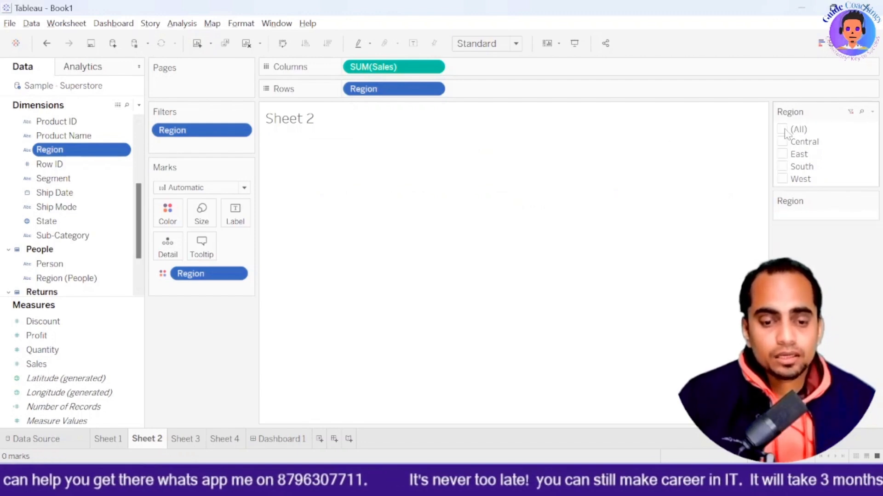
click(783, 142)
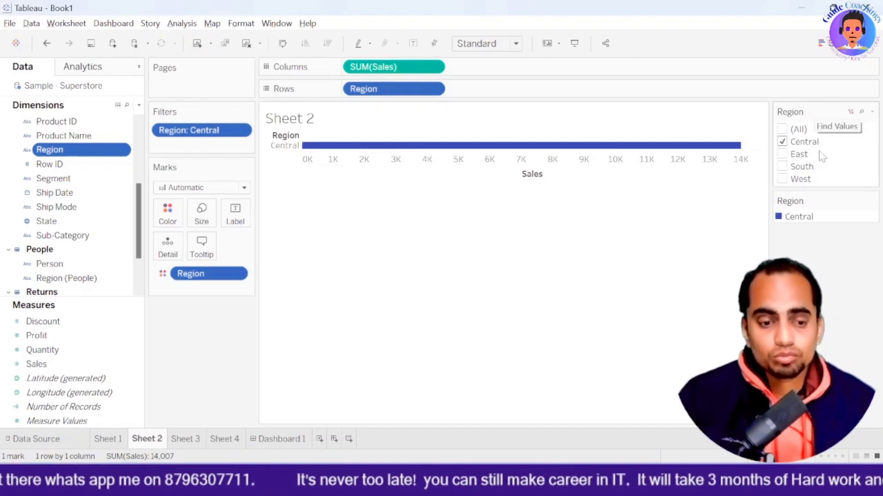
click(872, 112)
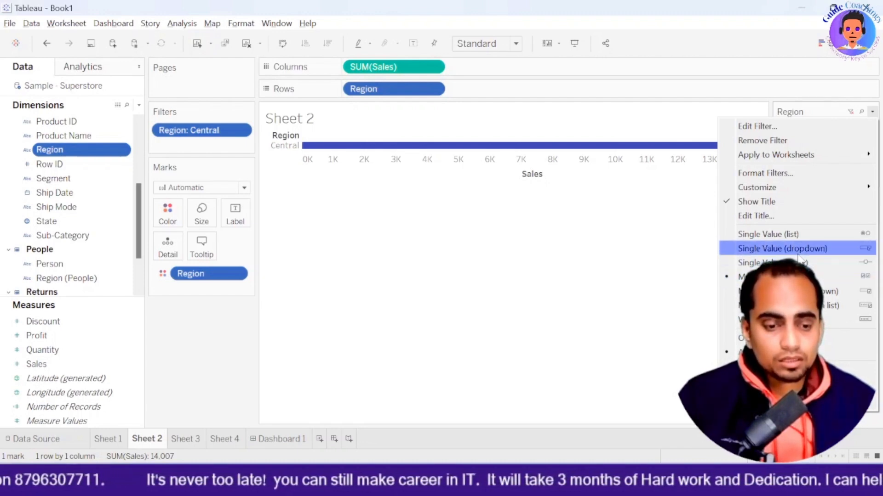
click(802, 250)
- Try South in Sheet 2's Region filter dropdown and set the filter to East
click(820, 130)
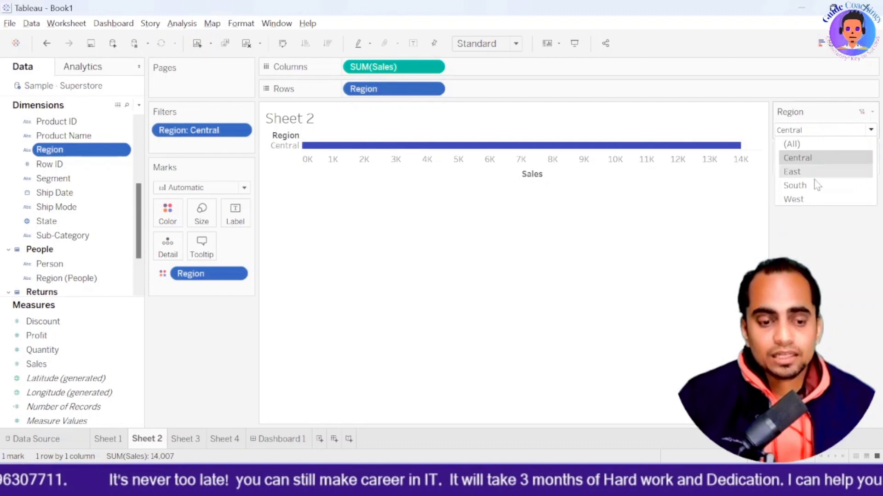
click(816, 186)
click(826, 132)
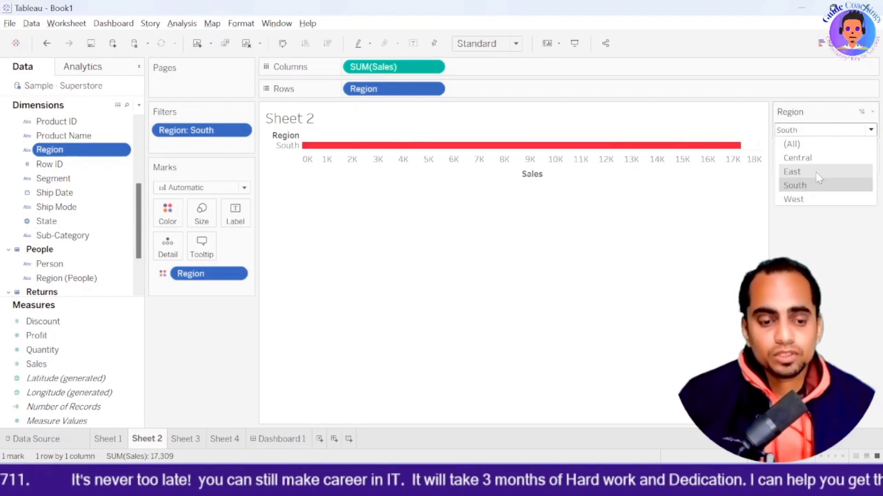
click(817, 174)
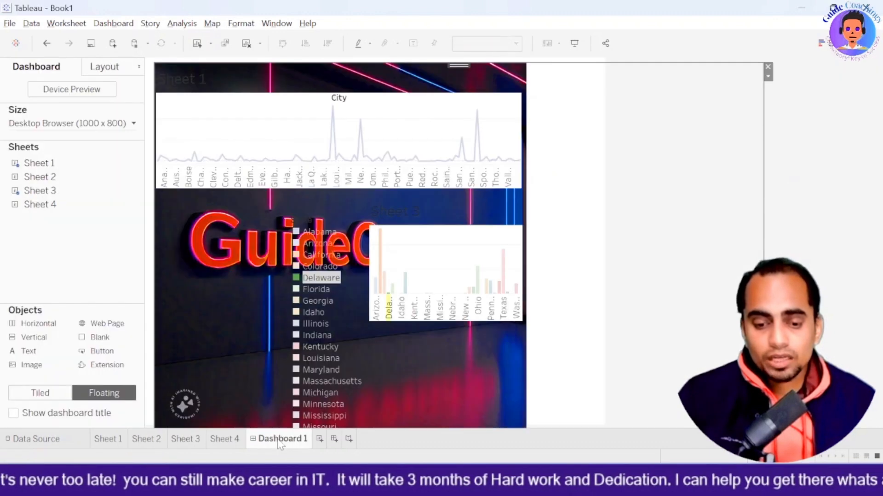
- Place Sheet 2 floating on Dashboard 1 at the background image's left edge and lower it below the GuideCoachings lettering
click(287, 440)
mouse_move(45, 178)
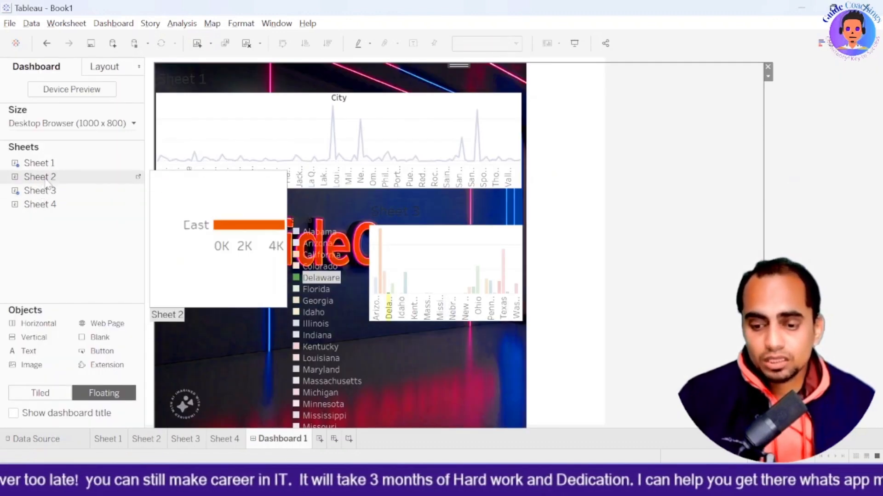
drag(48, 183, 159, 228)
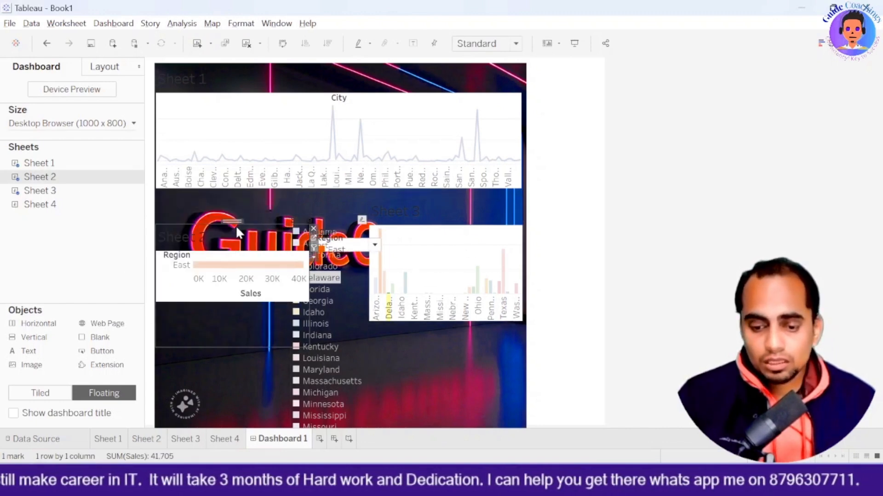
drag(233, 221, 231, 251)
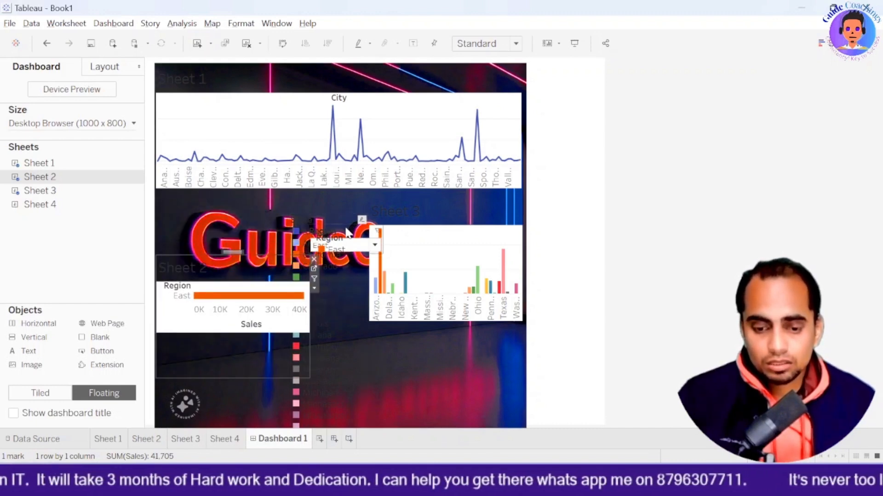
- Move the State legend off the background image into the white area beside the Sheet 3 chart
click(364, 226)
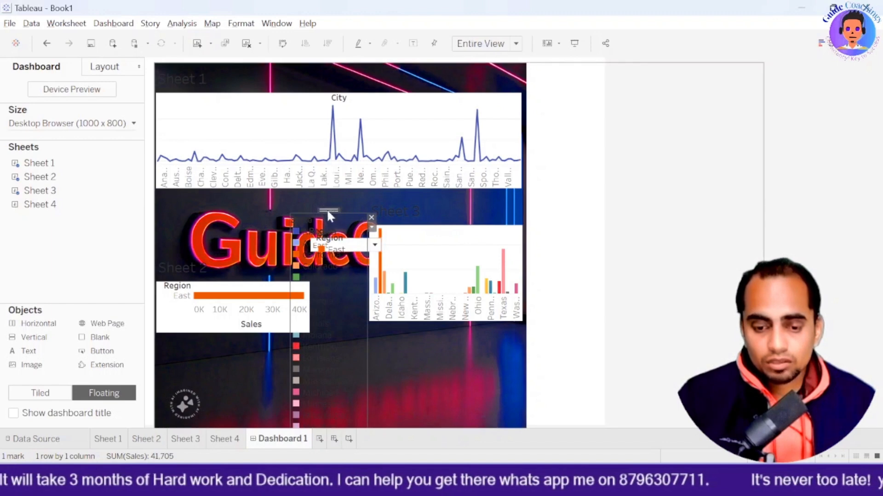
drag(329, 210, 565, 196)
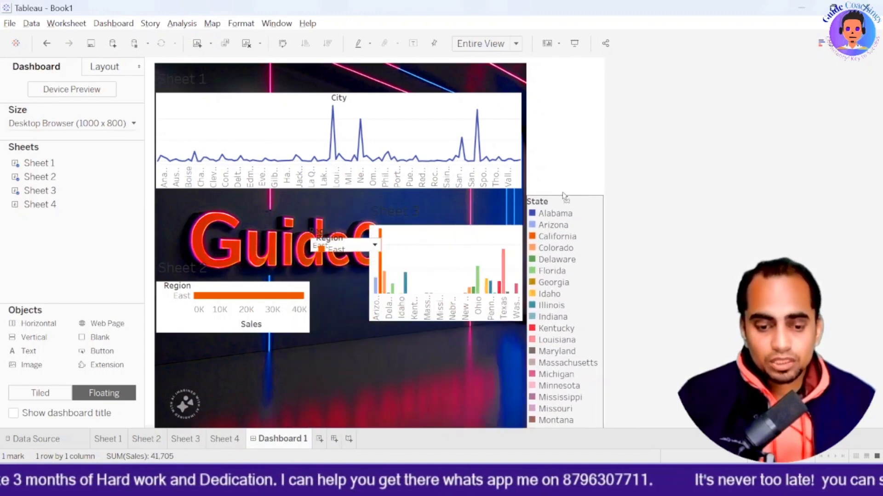
click(430, 223)
- Separate the Region colour legend from the Region filter, widen it and place it just below the Sheet 1 chart's left end
click(329, 245)
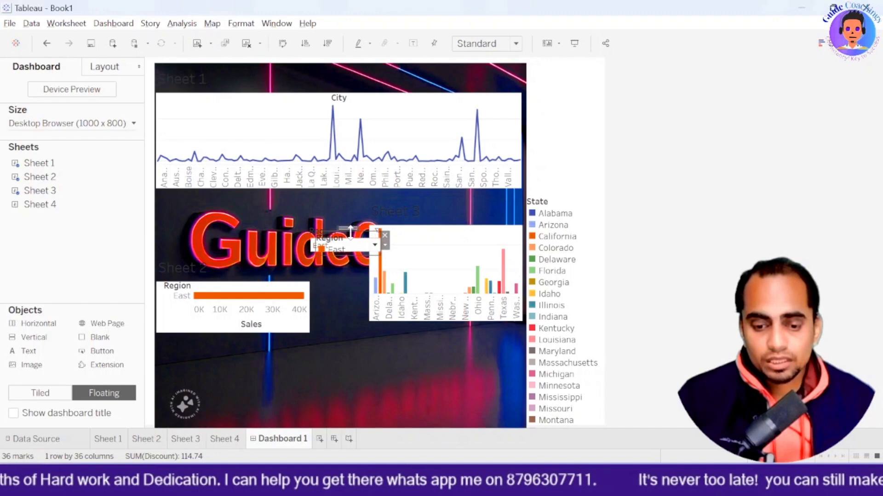
drag(352, 229, 197, 390)
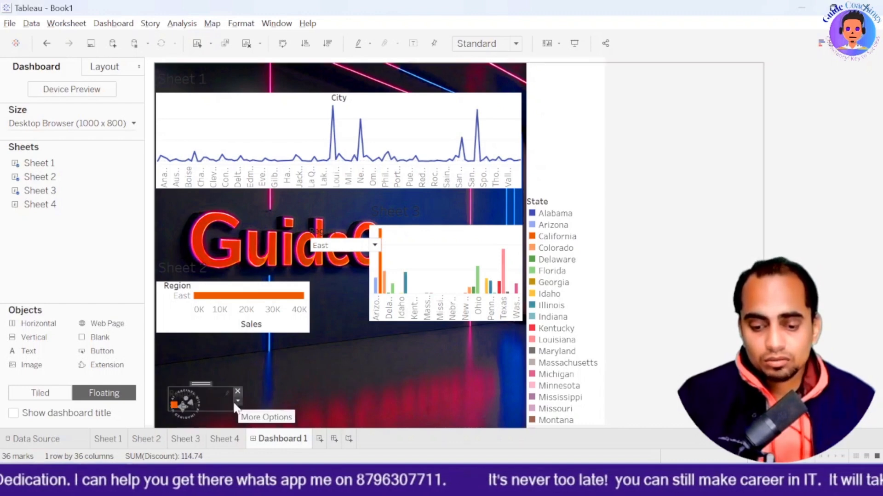
drag(231, 402, 347, 403)
drag(256, 384, 246, 199)
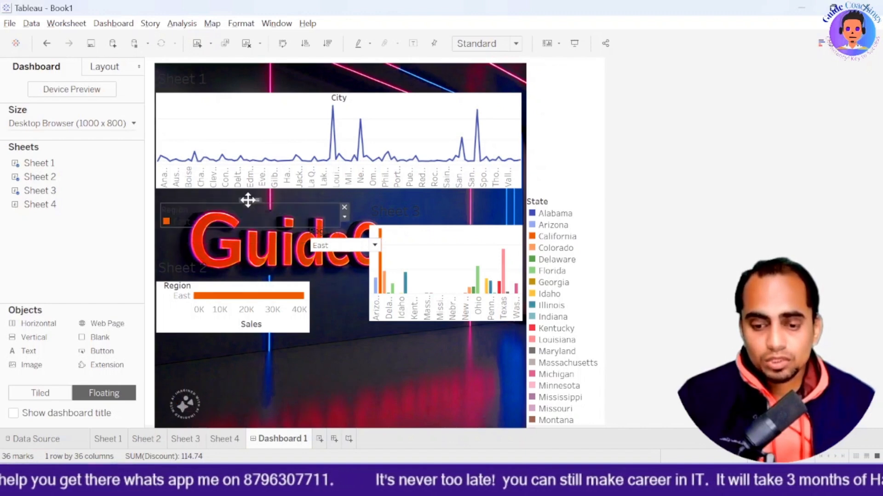
- Try black, white and pale blue worksheet shading on the Sheet 1 chart, and set the shading to None
mouse_move(222, 296)
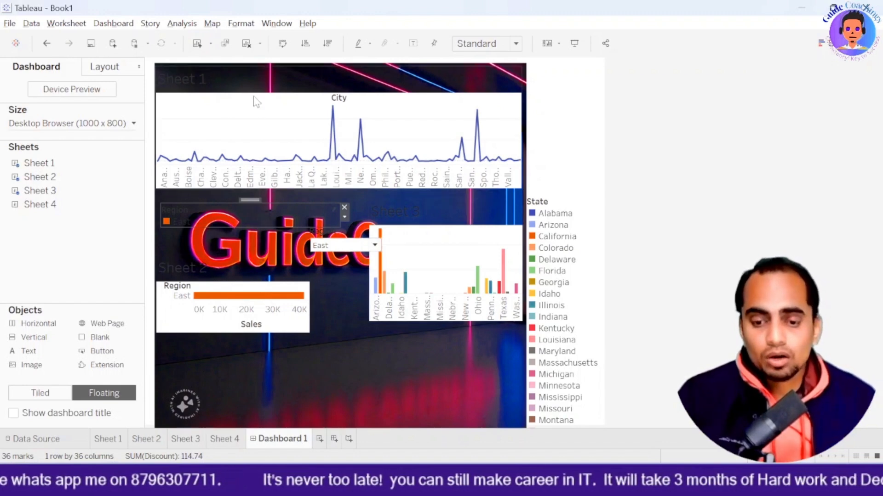
right_click(238, 86)
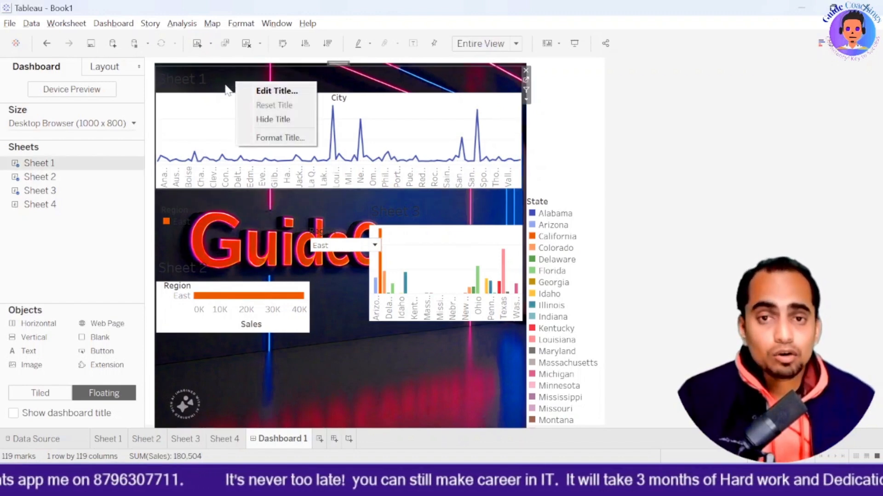
click(401, 95)
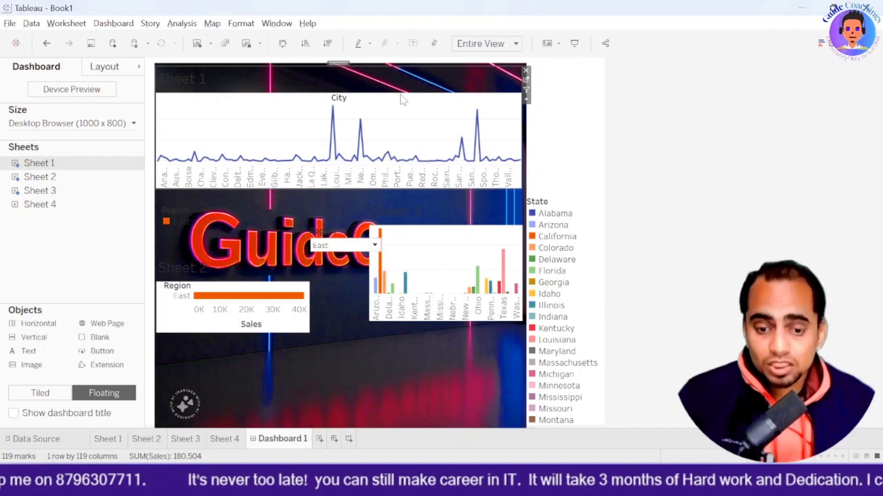
click(234, 24)
click(266, 115)
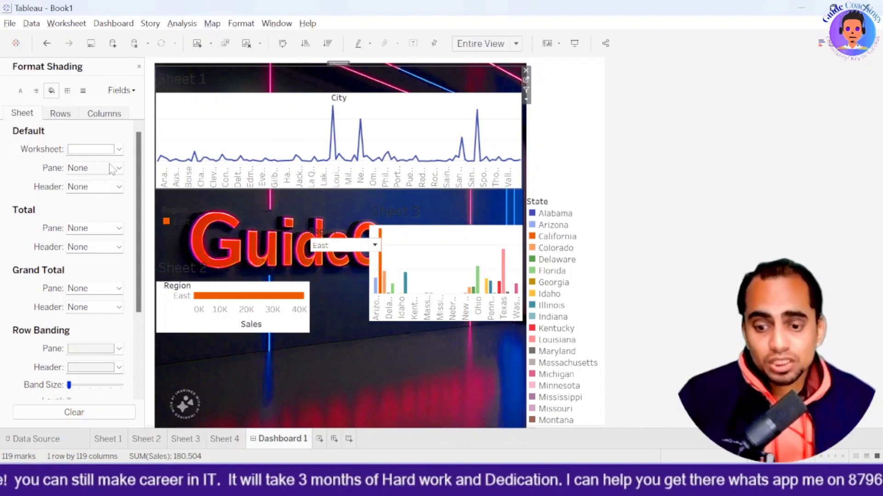
click(119, 151)
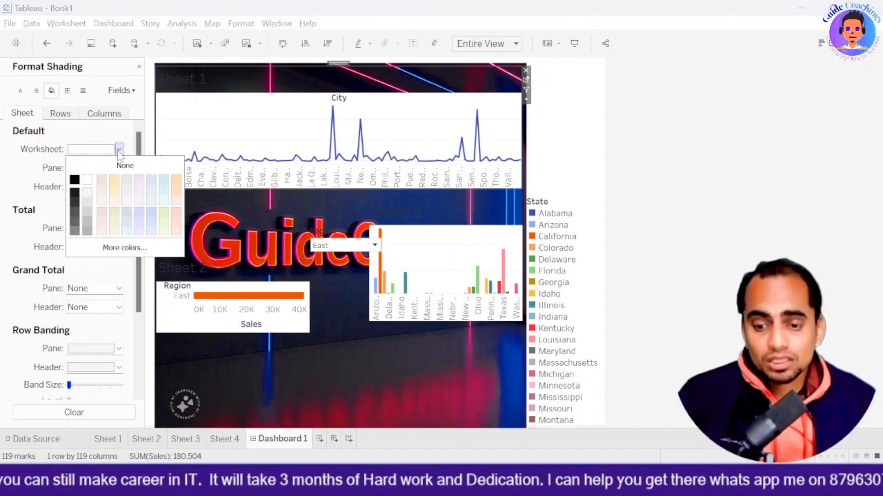
click(74, 181)
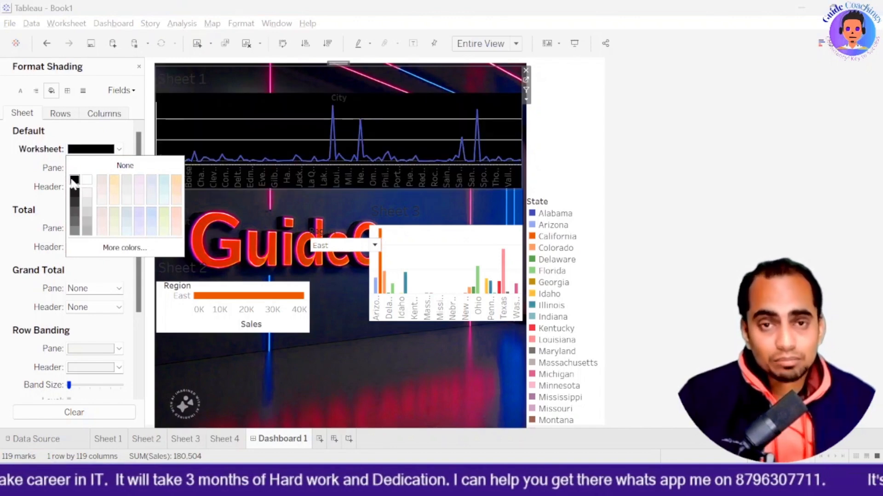
click(87, 180)
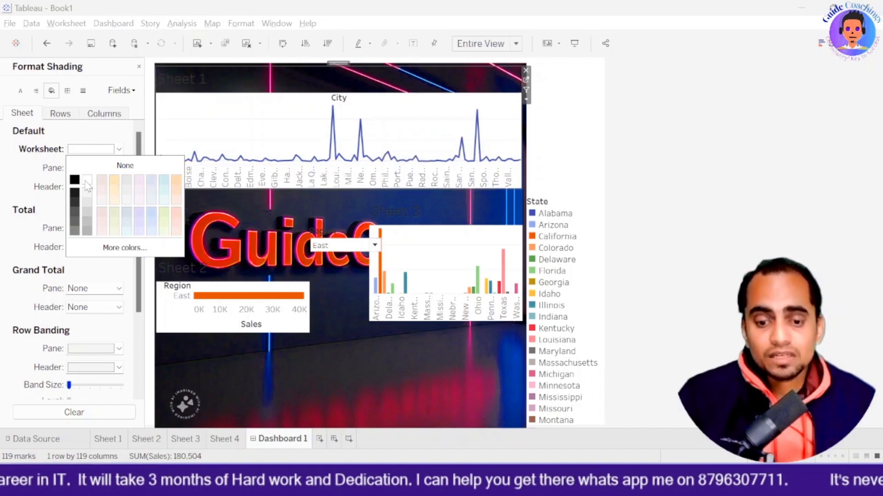
click(115, 184)
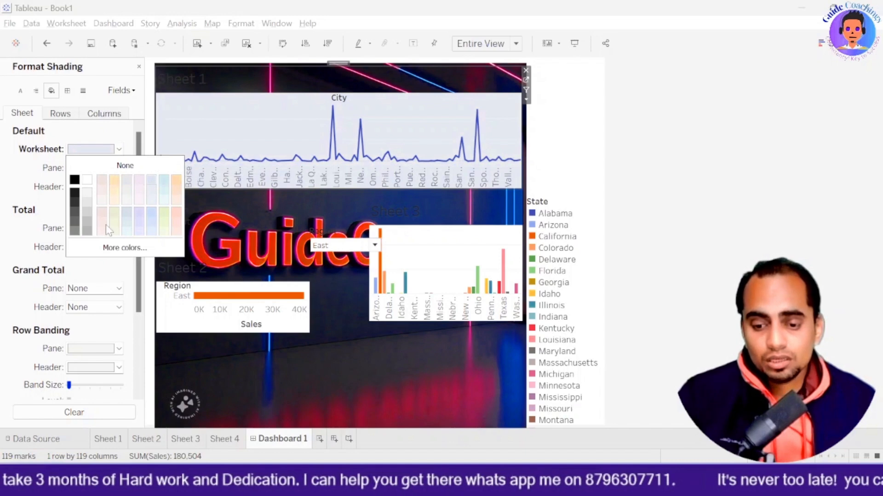
click(107, 171)
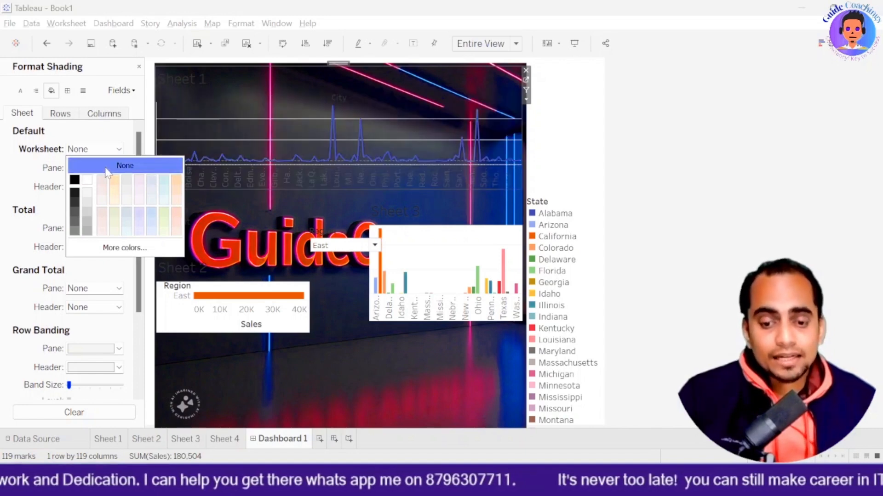
click(15, 172)
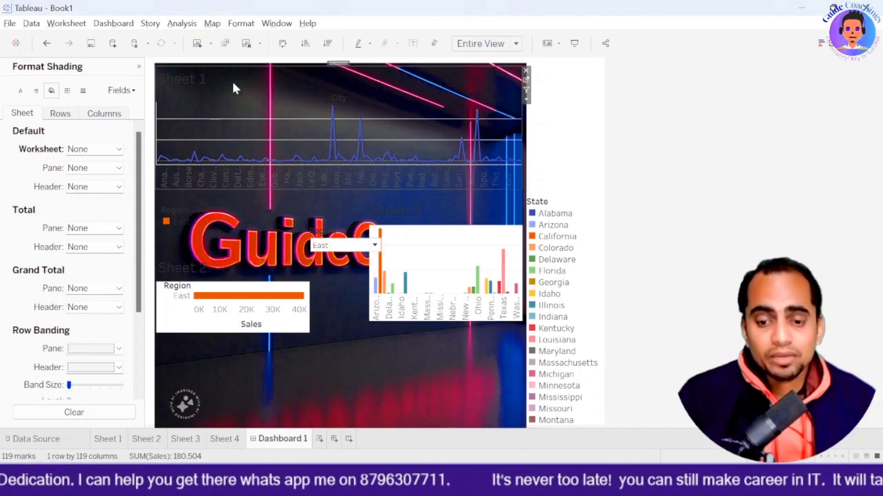
- Restore the Sheet 1 chart's worksheet shading to white
click(119, 149)
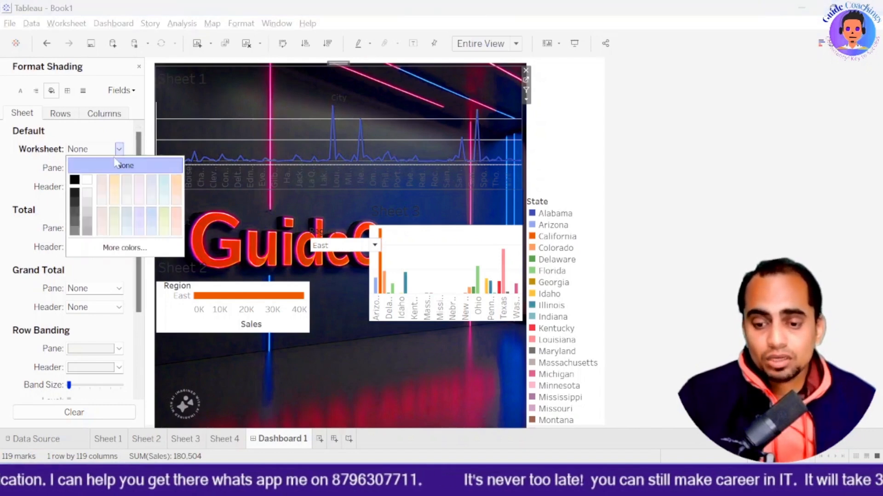
click(88, 180)
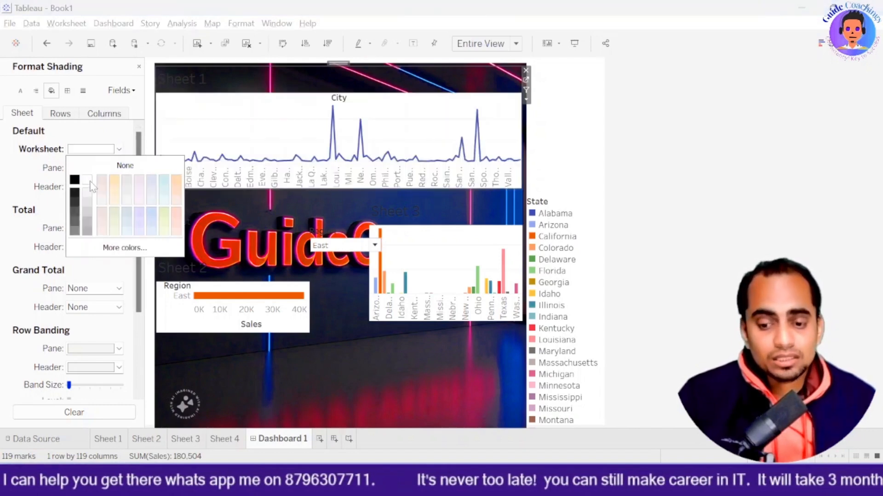
click(20, 177)
- Try black and white header shading on the Sheet 1 chart, and reset the header shading to None
click(115, 188)
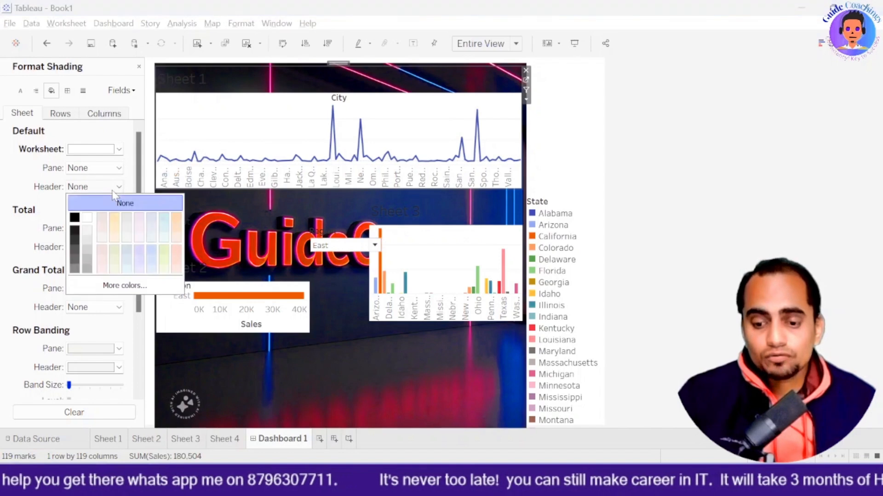
click(74, 217)
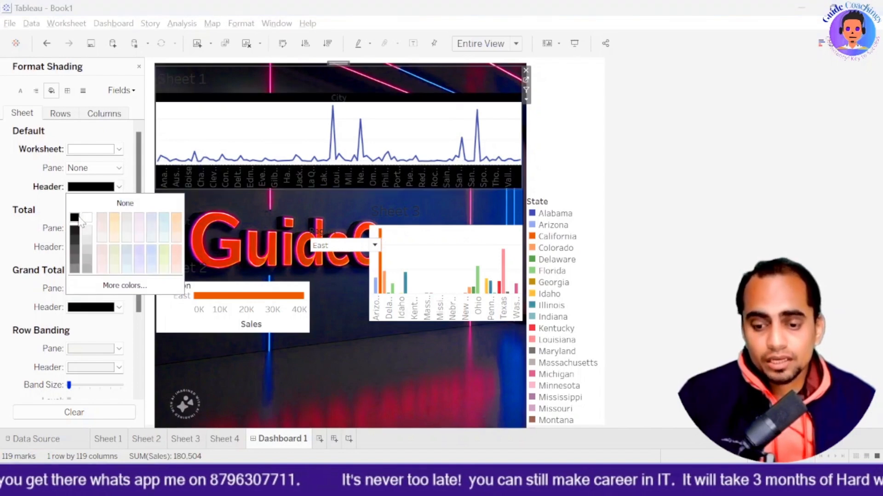
click(87, 219)
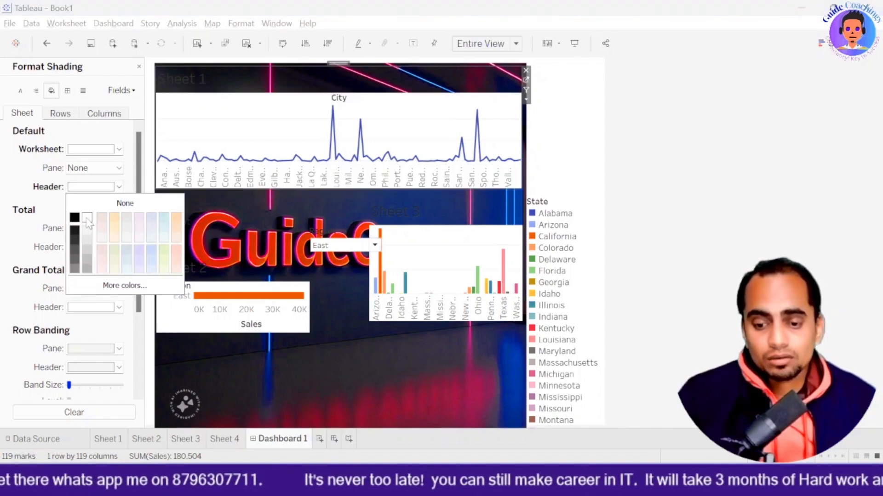
click(131, 205)
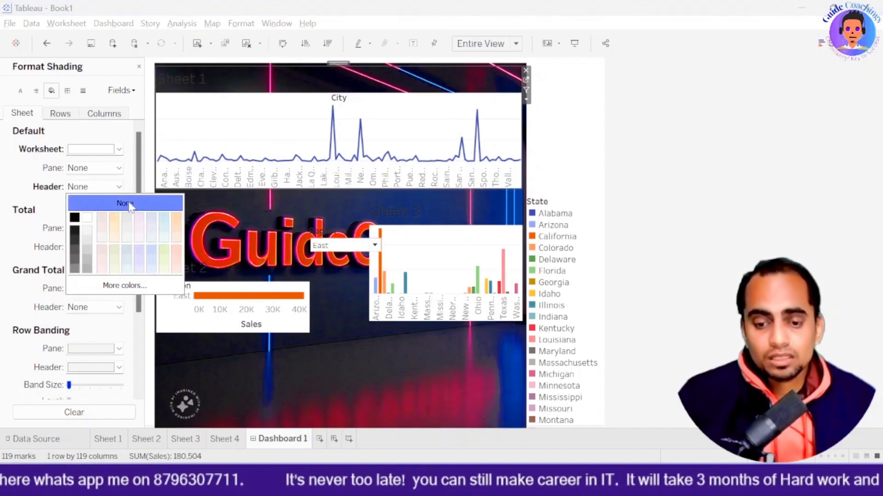
click(103, 199)
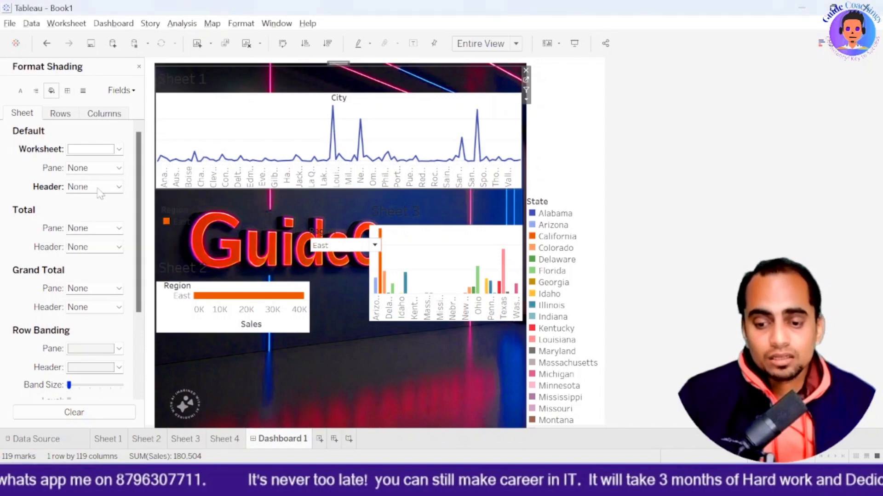
- Hide the title of the Sheet 1 chart on the dashboard
right_click(266, 84)
click(183, 84)
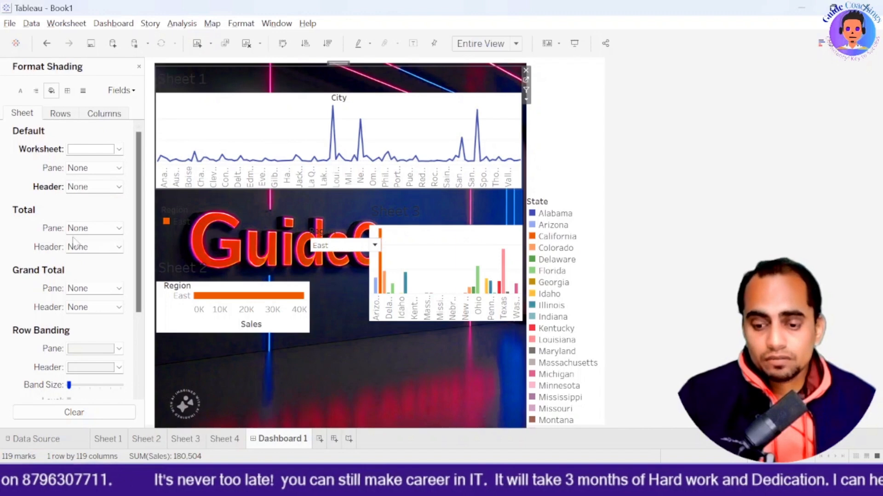
click(89, 251)
click(100, 253)
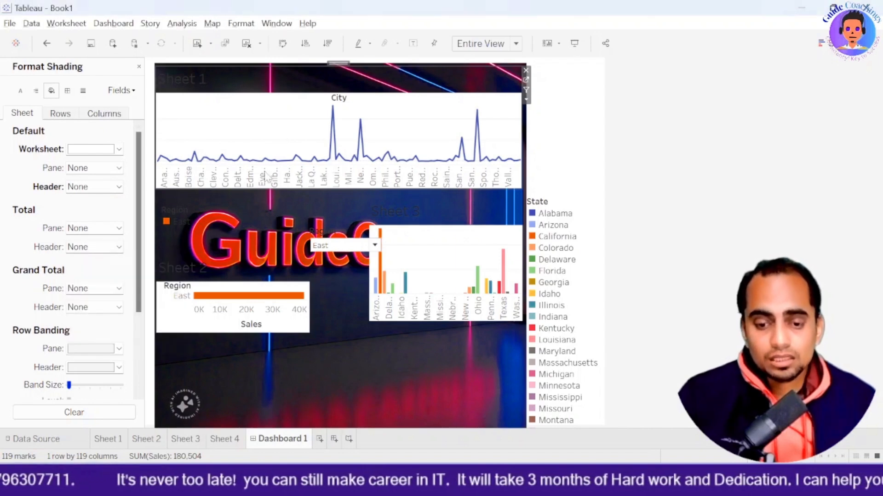
right_click(221, 83)
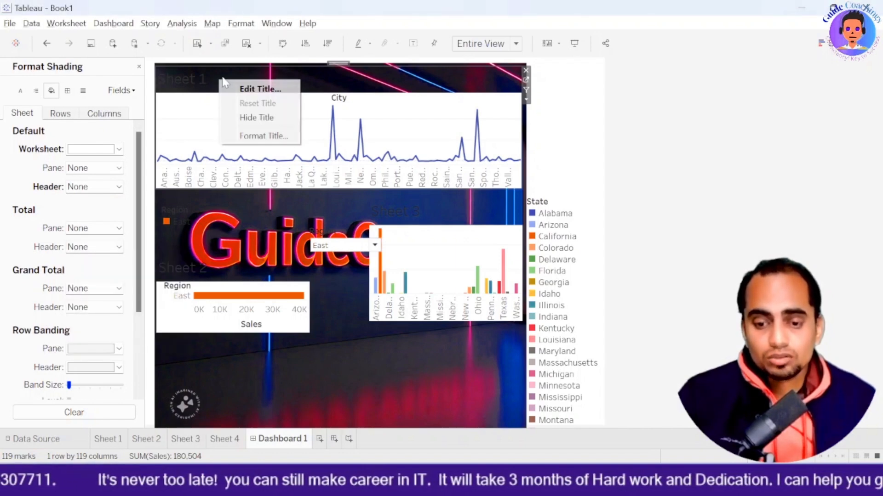
click(270, 119)
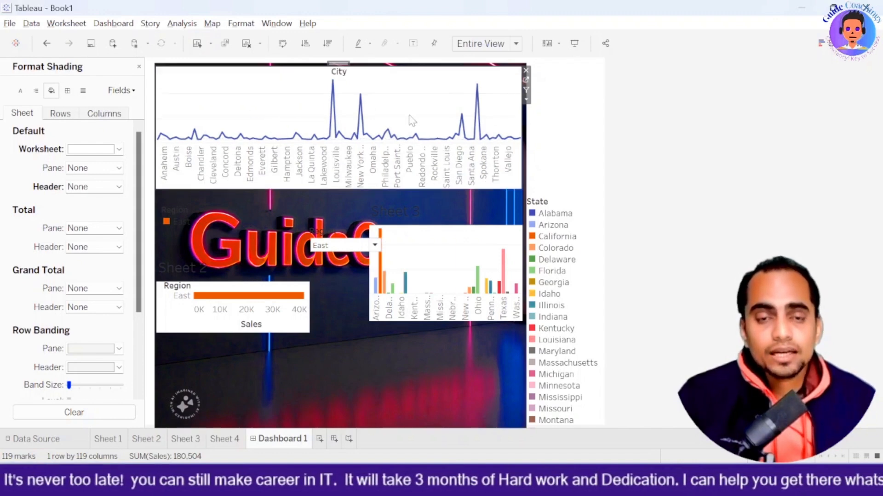
click(186, 222)
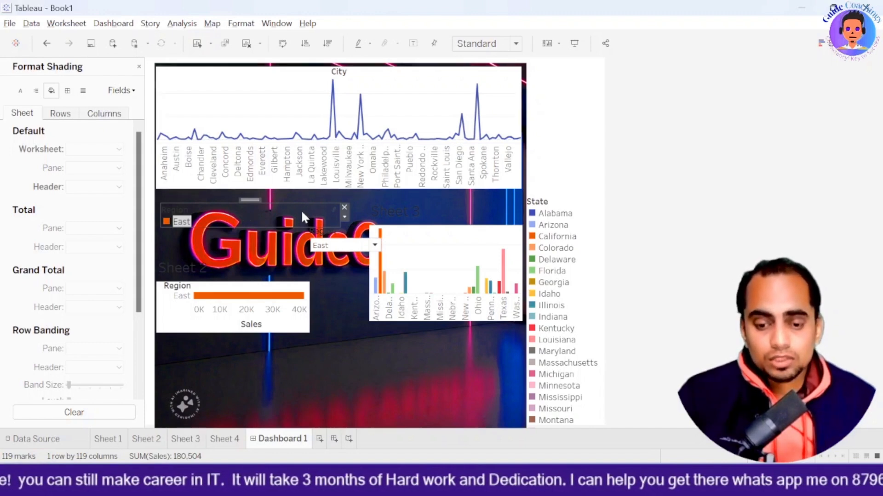
click(343, 217)
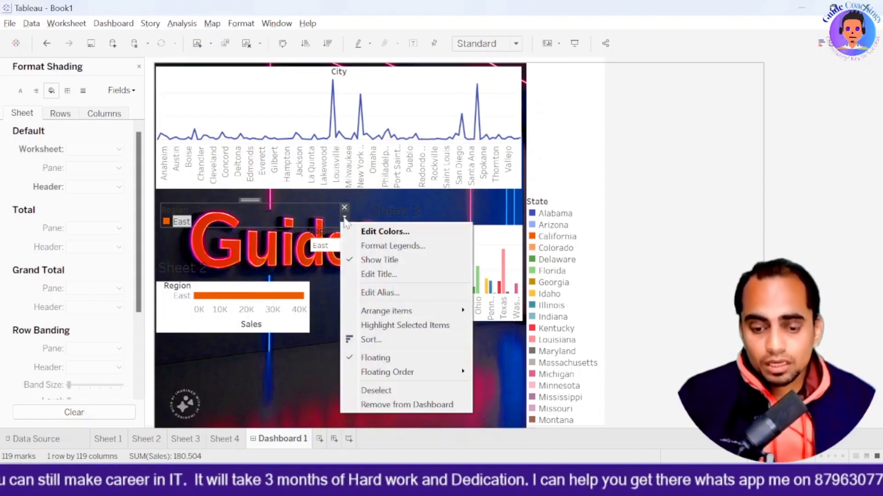
click(286, 210)
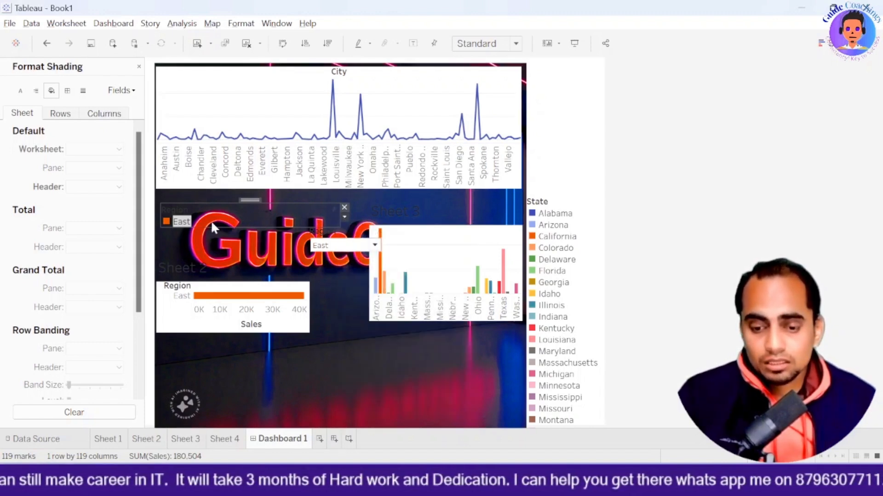
click(269, 202)
click(270, 212)
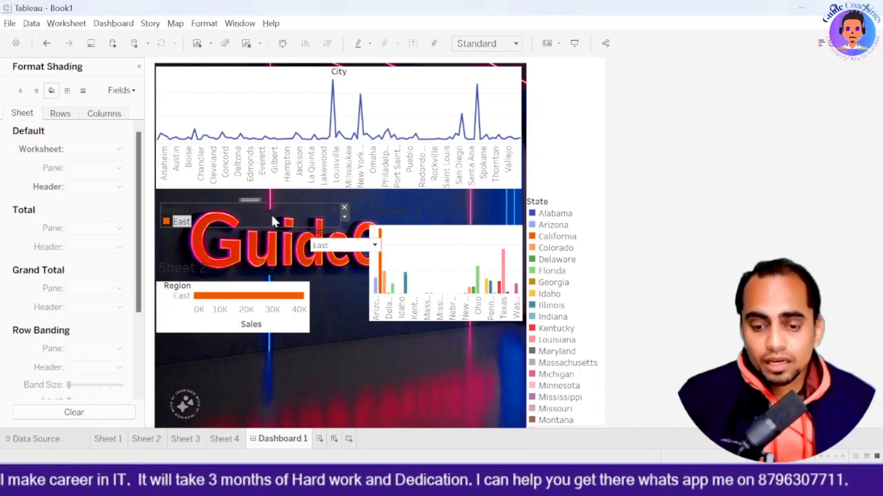
click(334, 210)
click(334, 211)
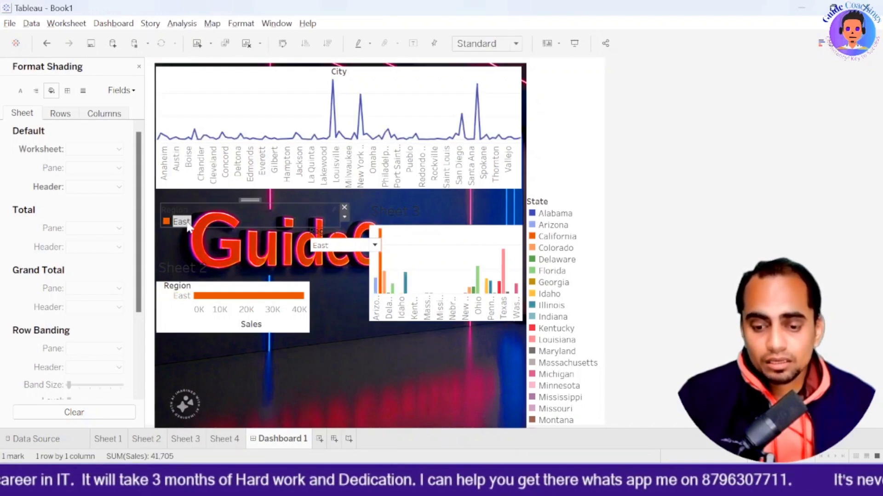
mouse_move(170, 223)
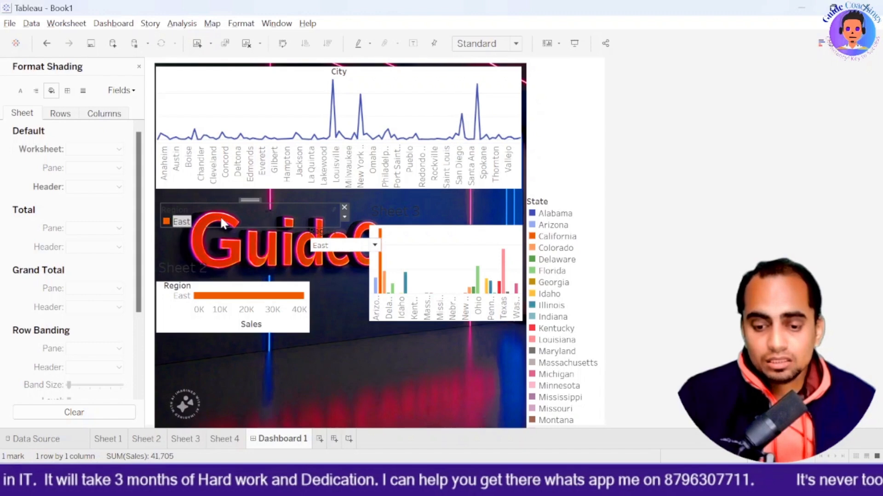
click(345, 218)
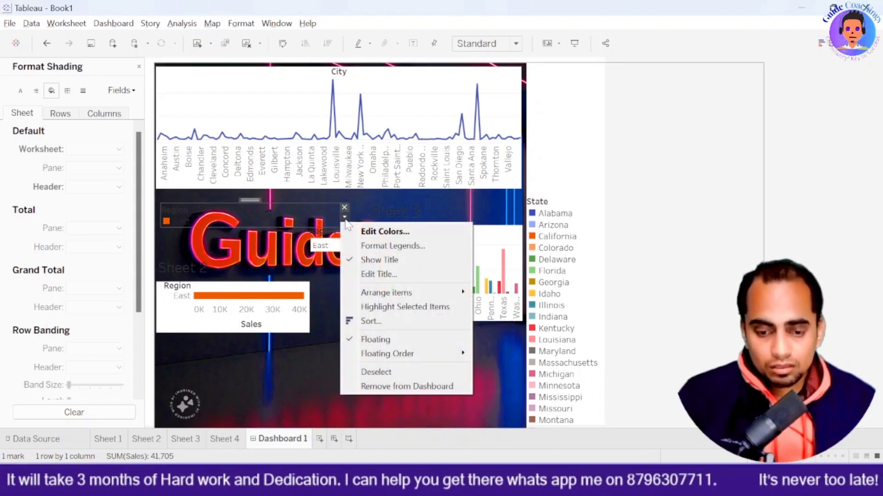
click(318, 237)
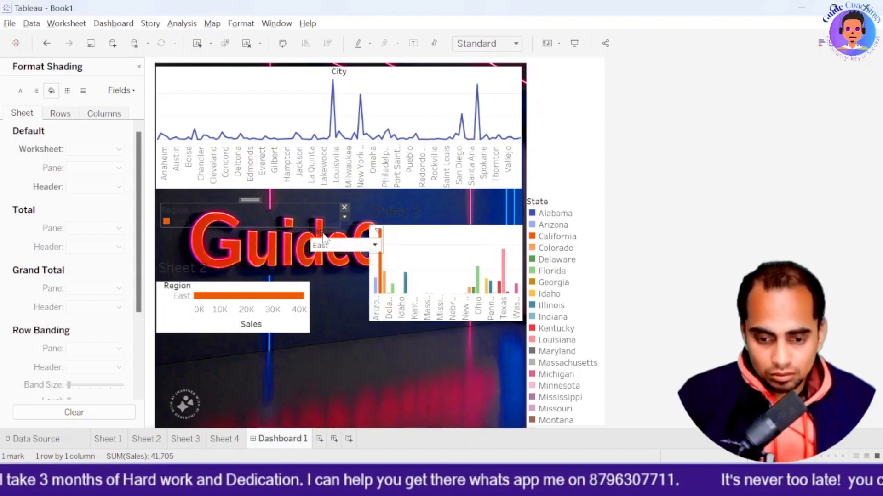
- Set the floating Region filter on the dashboard to South
click(324, 238)
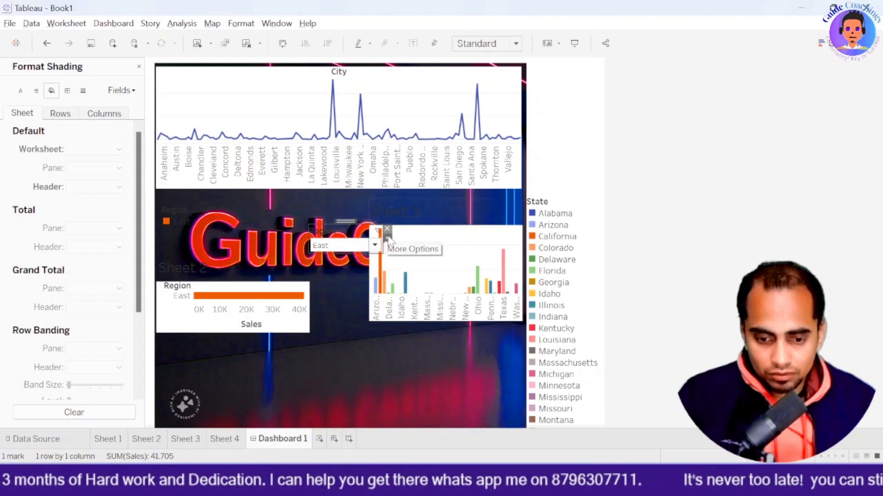
click(388, 238)
click(331, 240)
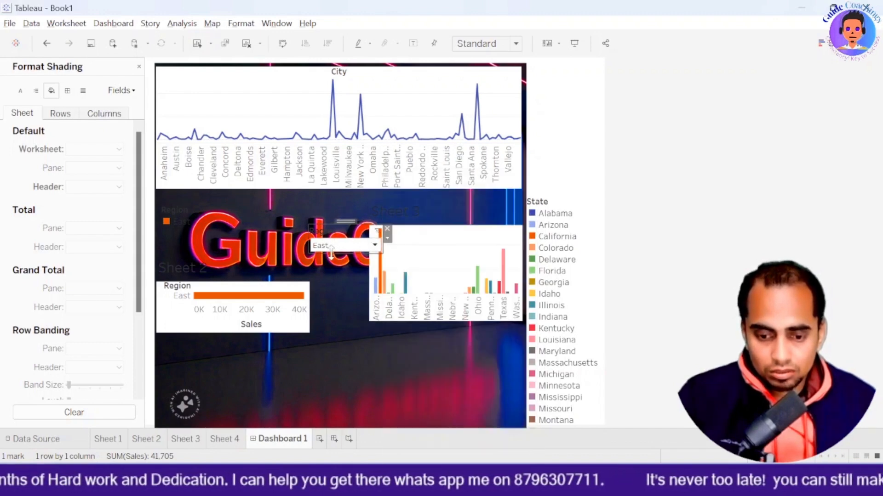
click(332, 244)
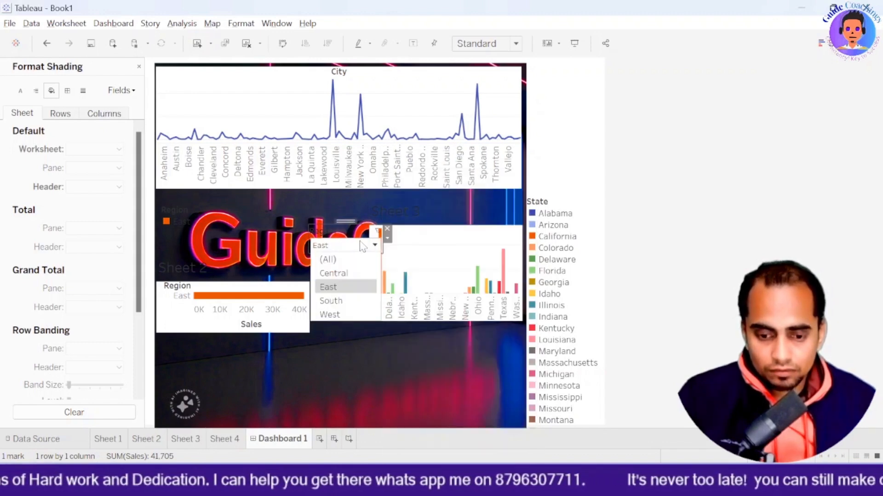
click(341, 300)
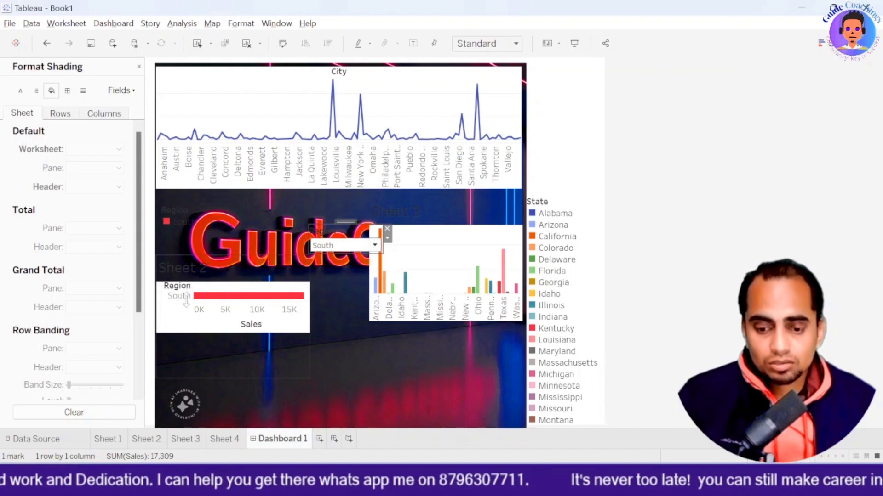
- Hide the title of the Sheet 2 chart on the dashboard
click(189, 277)
right_click(188, 276)
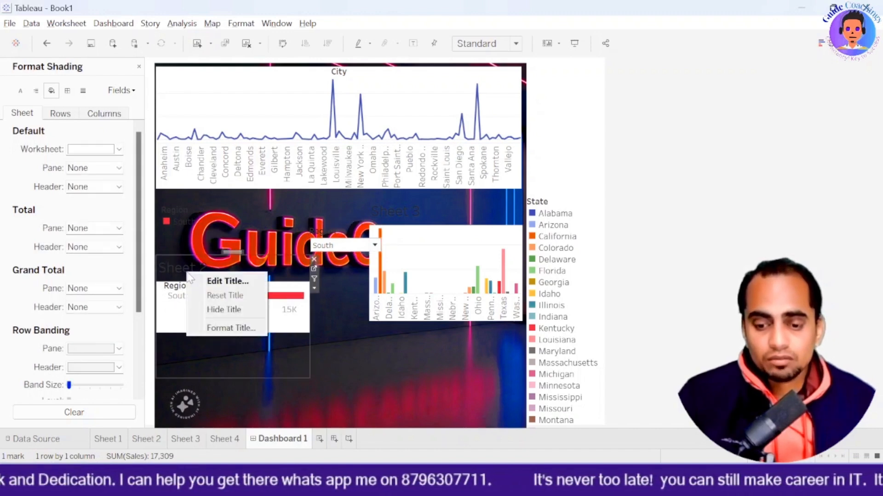
click(224, 310)
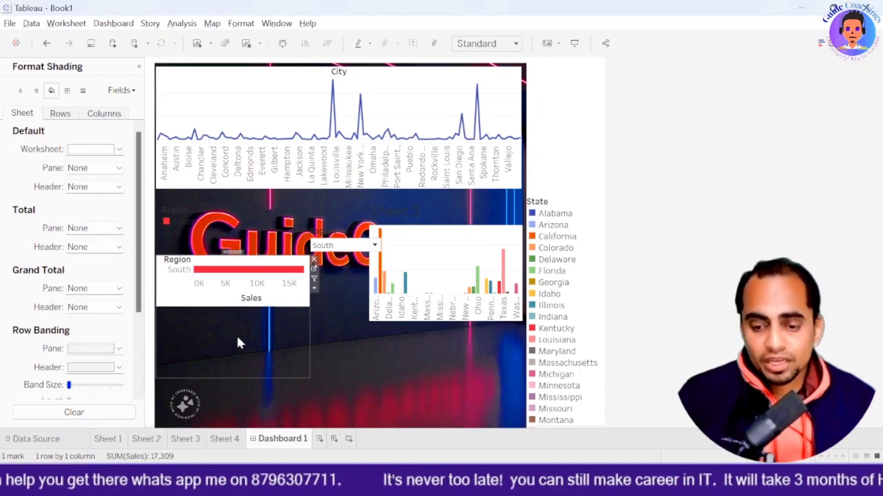
- Try None, white and black worksheet shading on the Sheet 2 chart, and set the shading to pale lavender
click(118, 150)
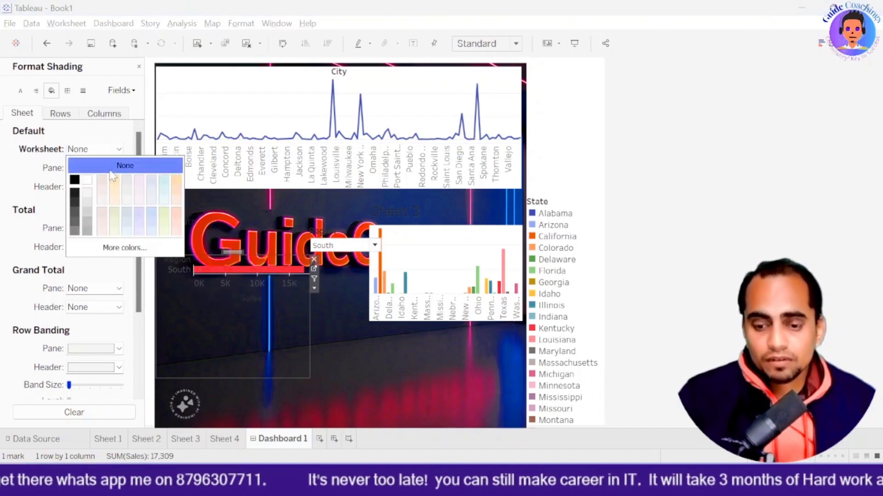
click(86, 182)
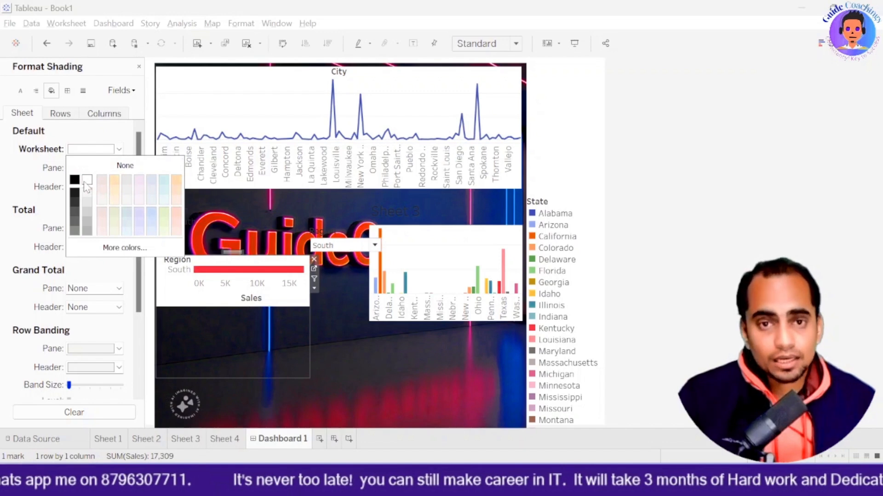
click(74, 181)
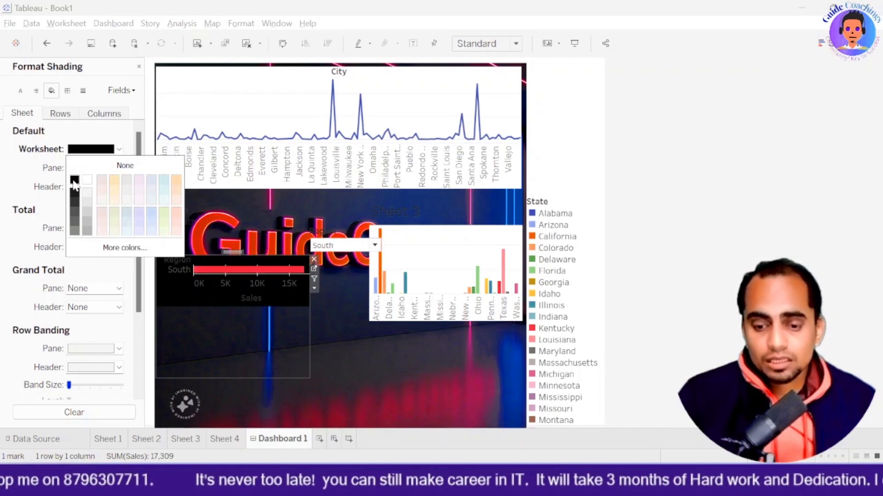
click(131, 197)
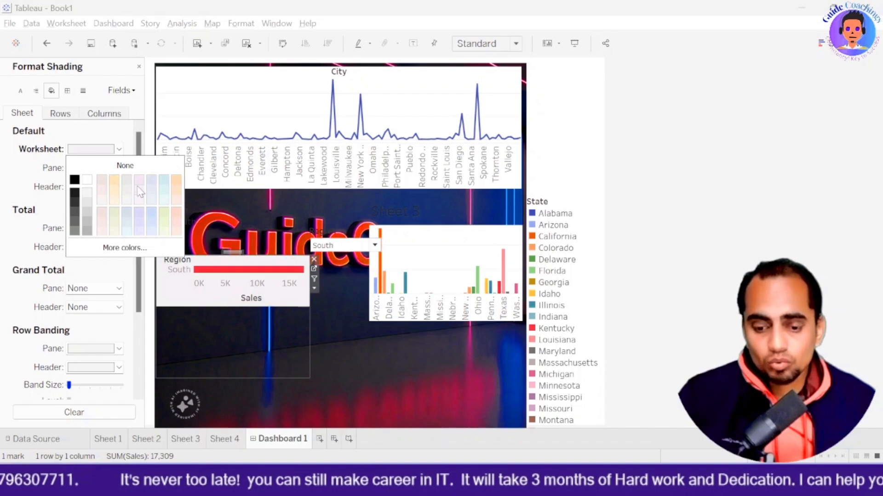
click(15, 251)
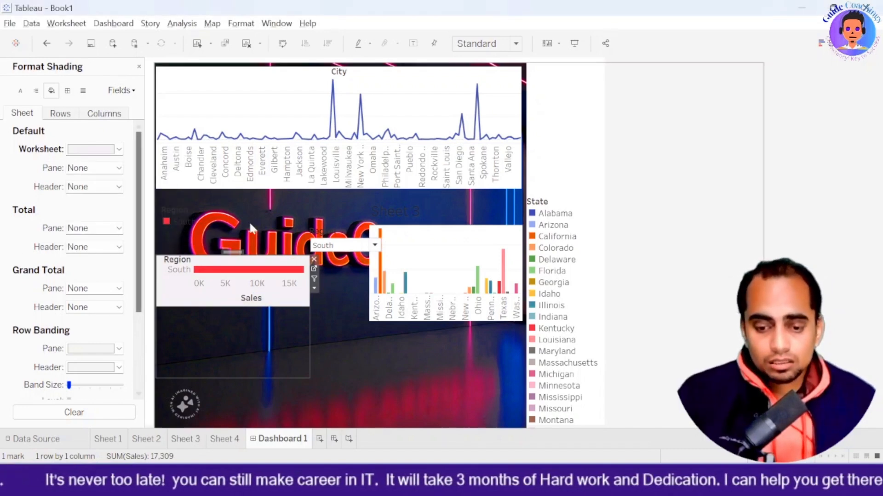
- Try orange, teal and yellow for the Sheet 2 chart's worksheet font, and set the font color to light blue
click(20, 91)
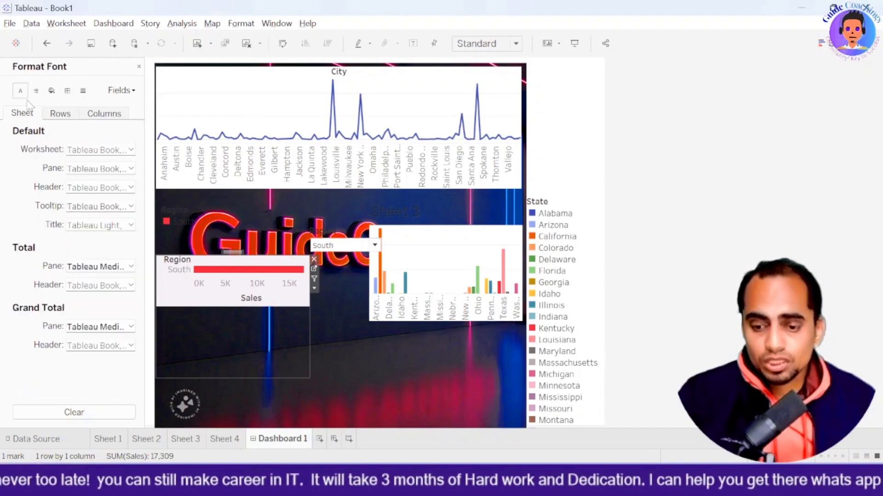
click(99, 151)
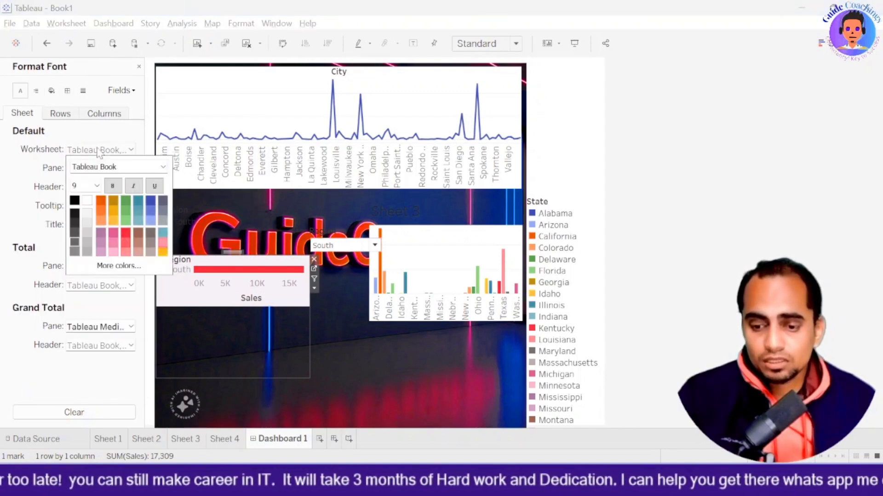
click(99, 205)
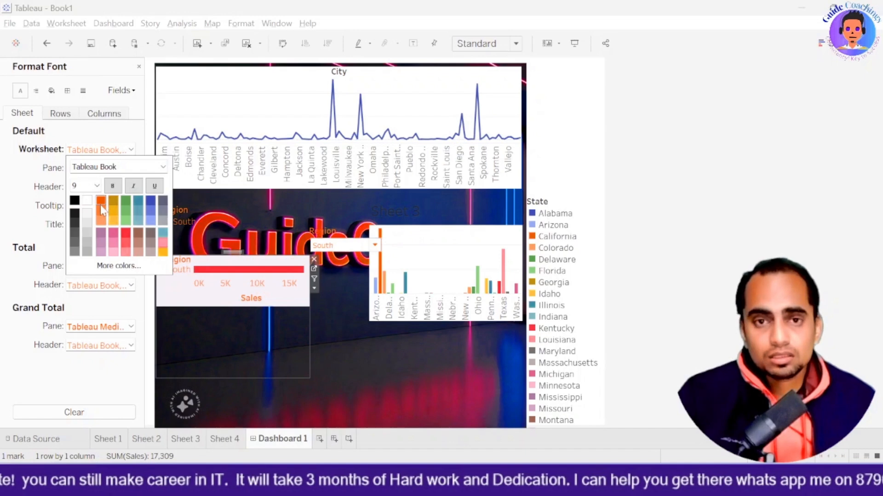
click(17, 224)
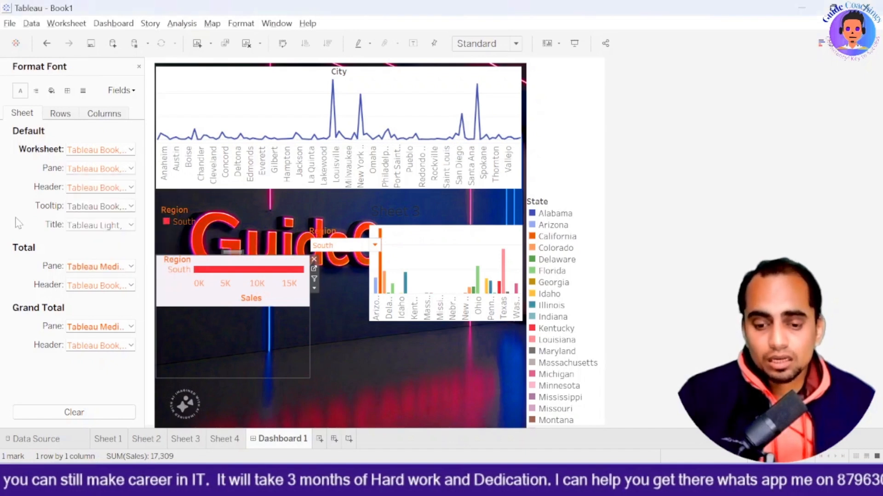
click(104, 153)
click(138, 206)
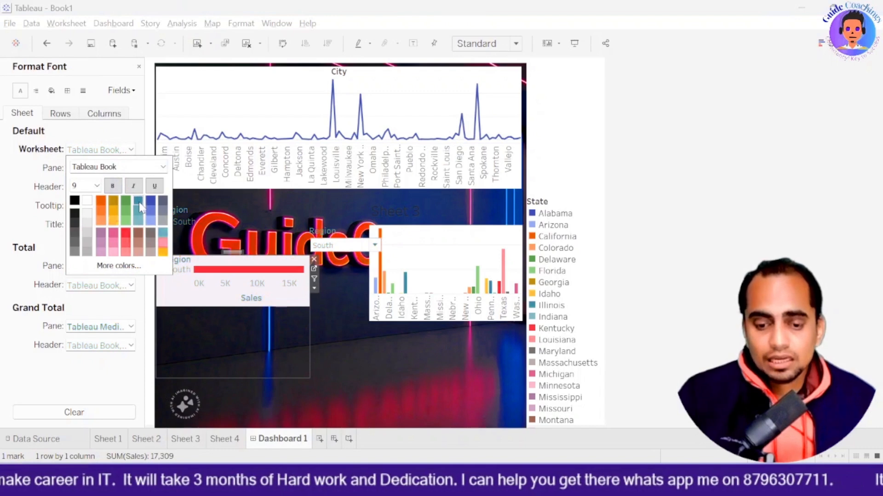
click(114, 224)
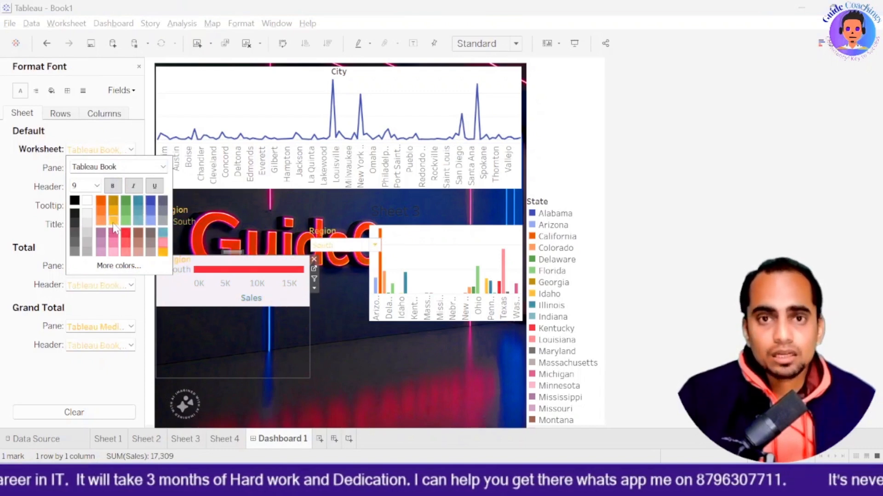
click(163, 233)
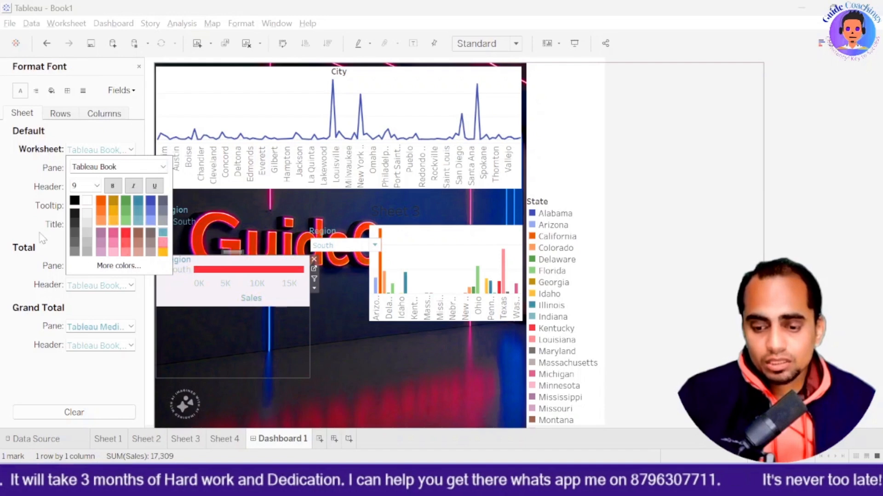
click(21, 229)
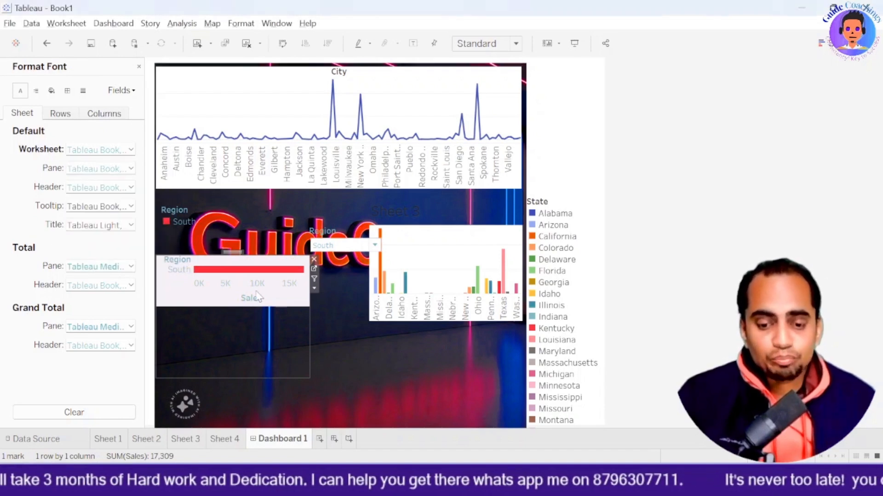
click(294, 365)
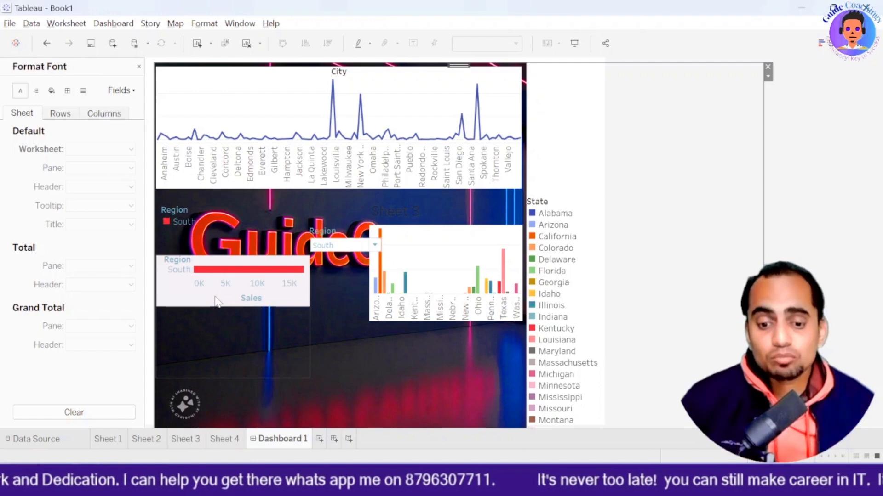
- Try to set the Sheet 1 chart's background opacity to 89% in its dashboard layout settings
click(211, 103)
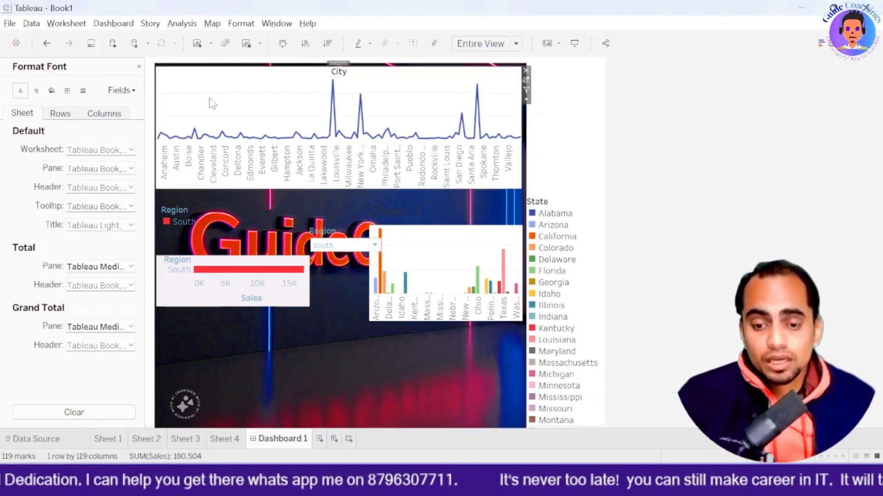
click(139, 66)
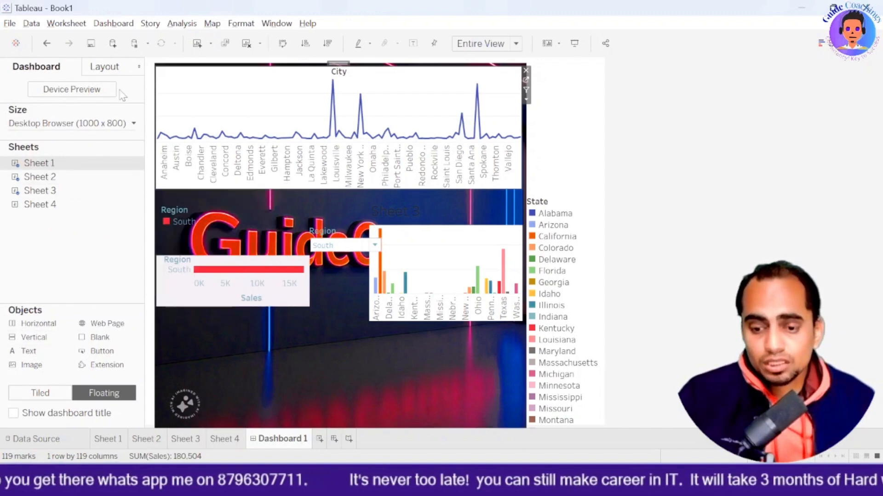
click(110, 69)
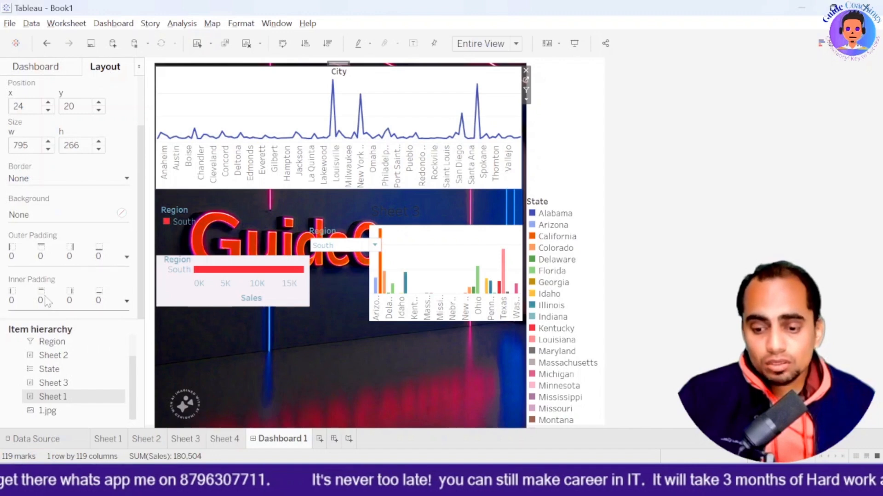
click(56, 215)
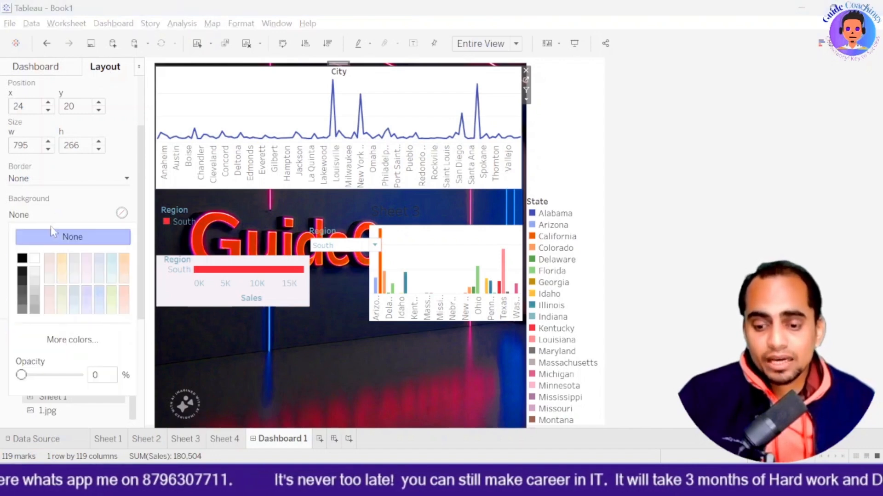
click(32, 376)
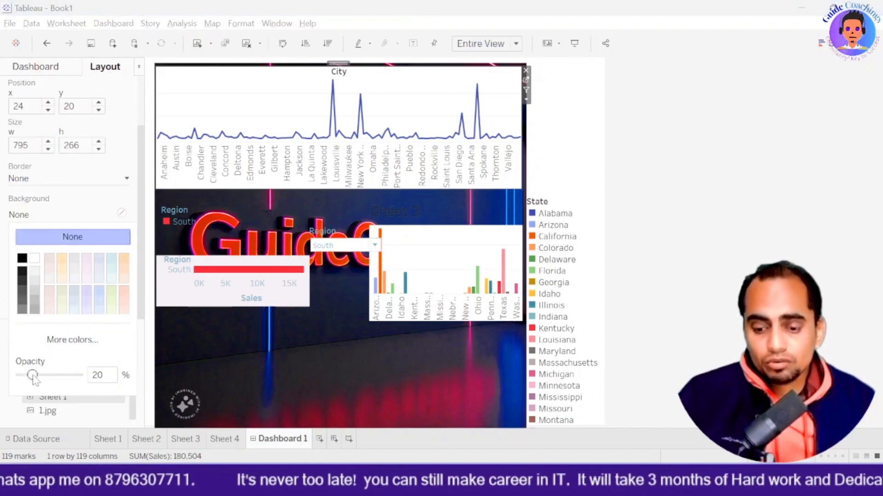
drag(33, 376, 71, 376)
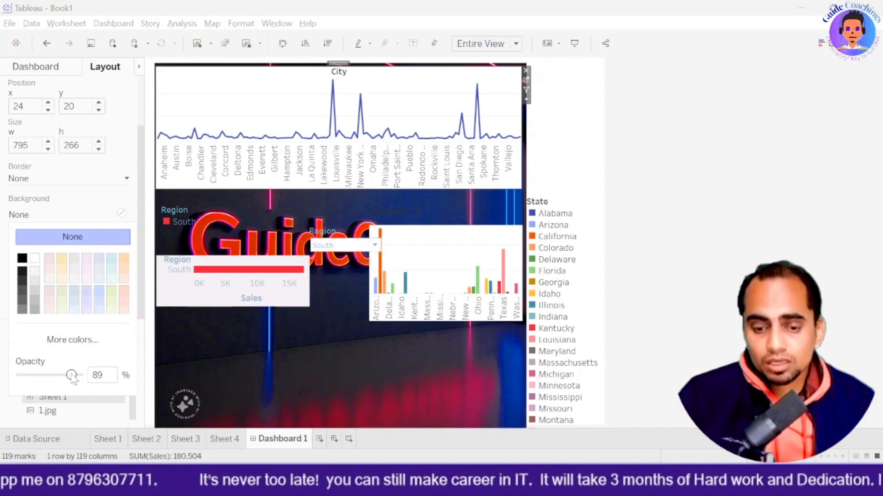
click(258, 90)
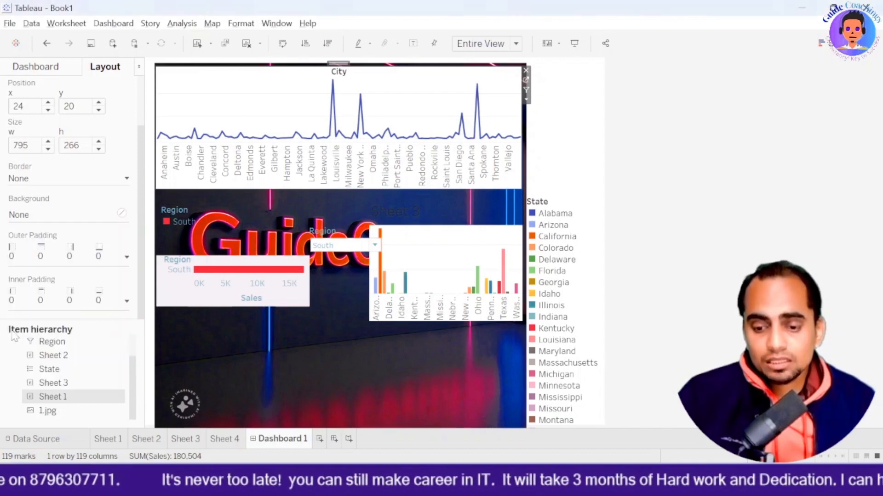
- Try a white background for the Sheet 1 chart, and set the background to gray at 14% opacity
click(57, 216)
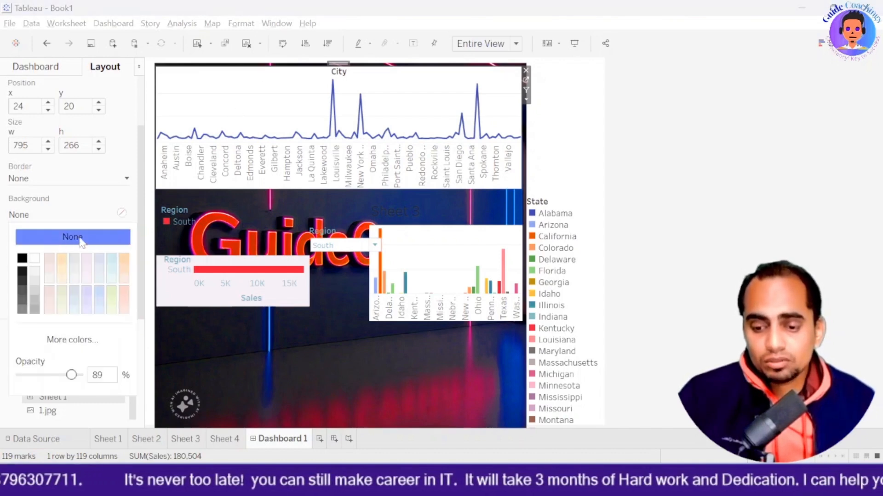
click(34, 268)
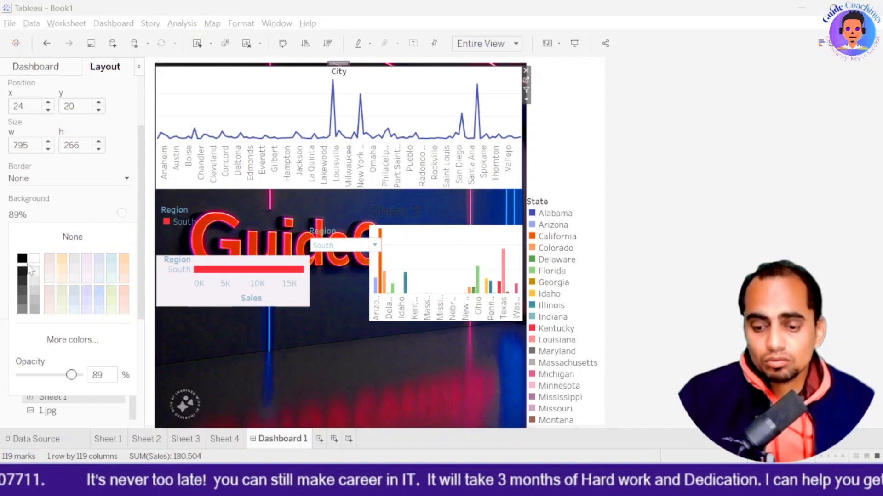
click(22, 309)
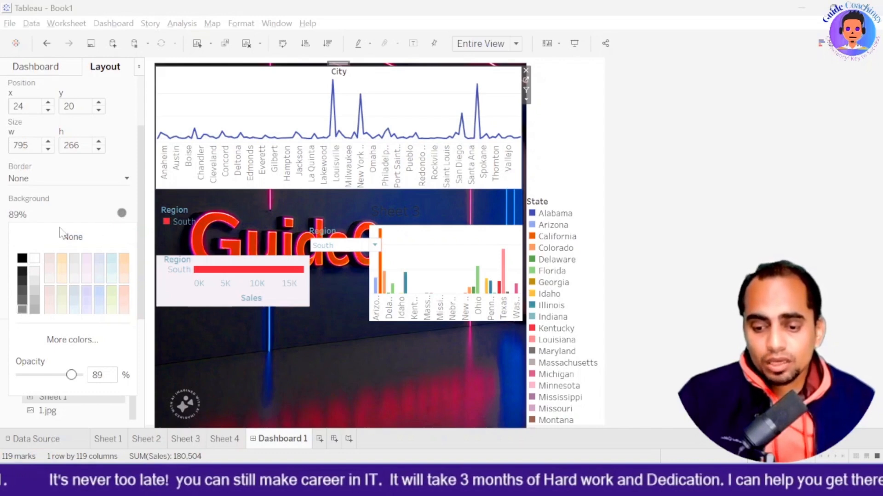
drag(72, 376, 31, 375)
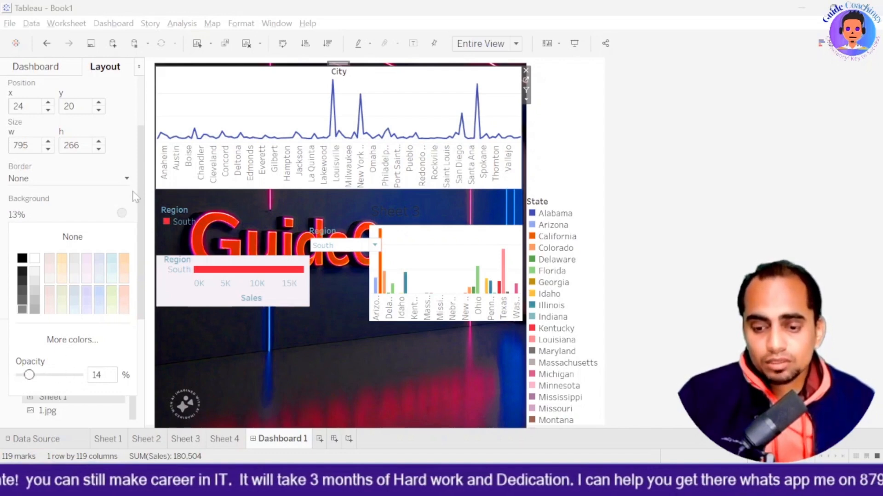
click(108, 169)
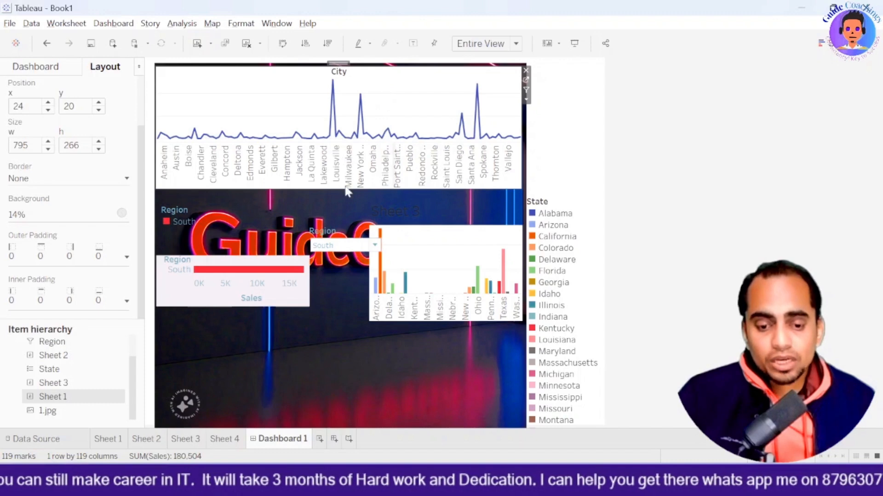
- Hide the title of the Sheet 3 chart on the dashboard
click(431, 205)
right_click(426, 211)
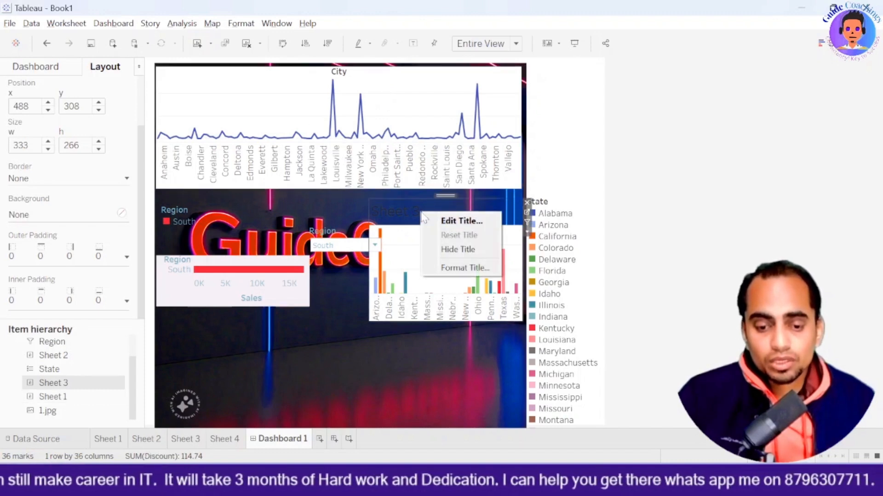
click(457, 249)
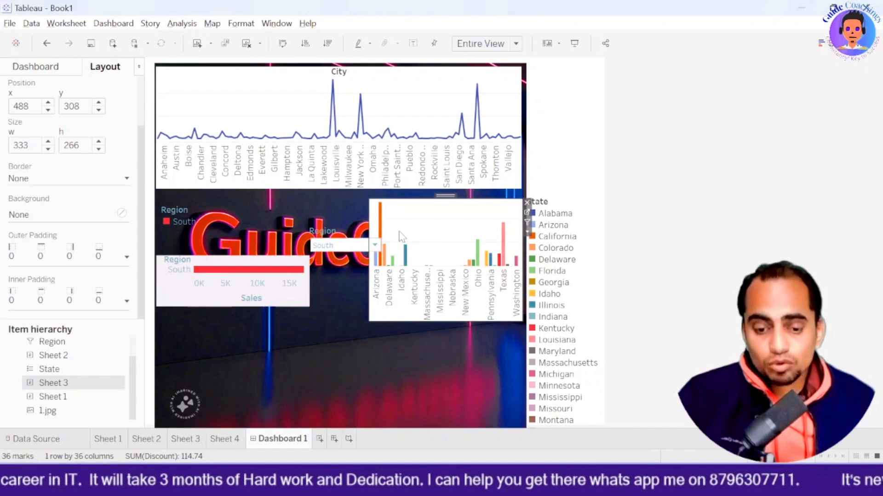
- Try a white background for the Sheet 3 chart, and set the background to near-black at 66% opacity
click(48, 218)
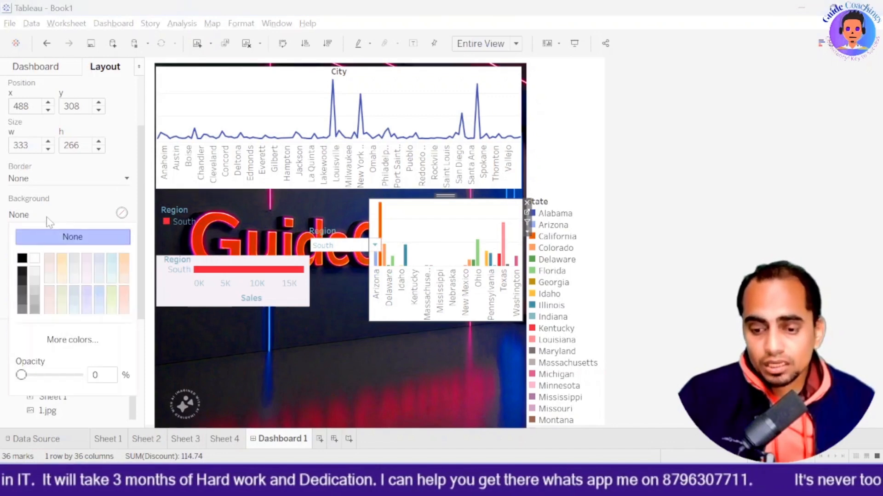
click(38, 376)
drag(32, 375, 58, 375)
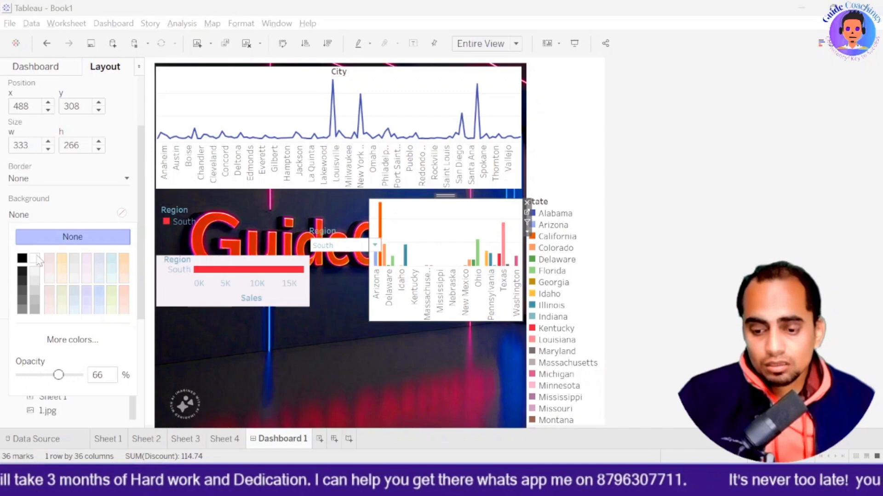
click(34, 260)
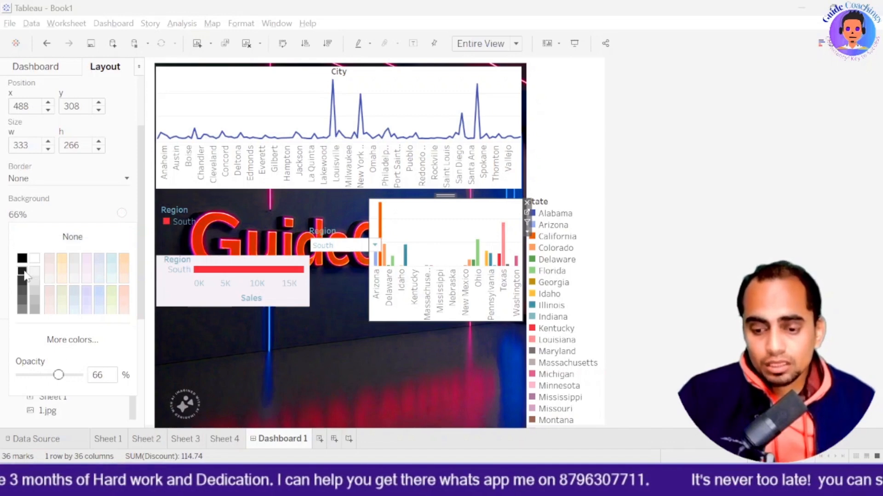
click(67, 217)
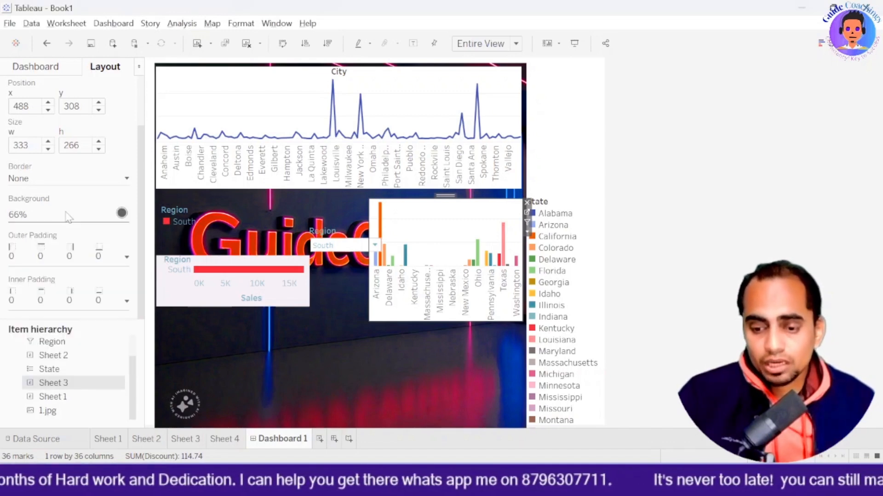
click(69, 215)
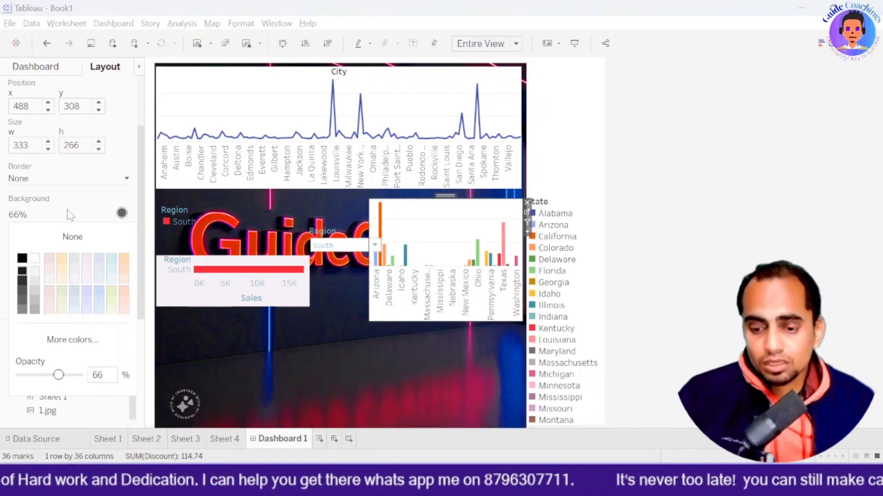
click(121, 218)
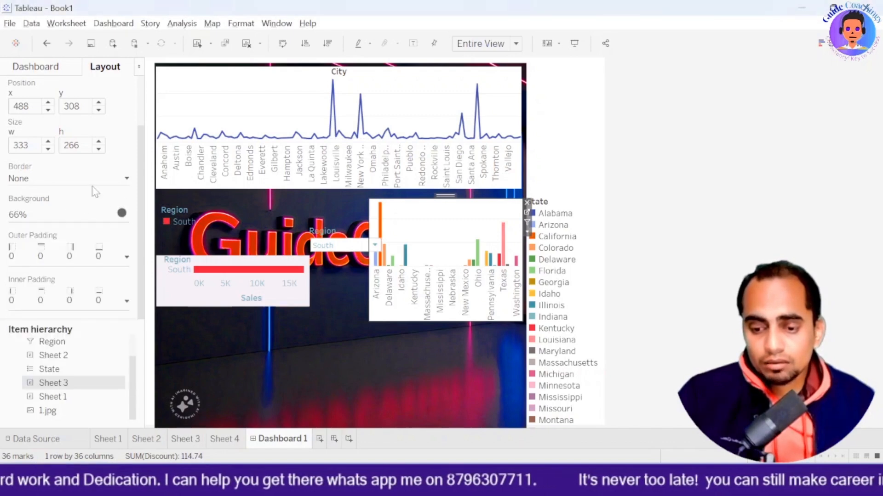
- Try a white border on the Sheet 3 chart, and give the chart an orange dotted border in the thickest width
click(127, 179)
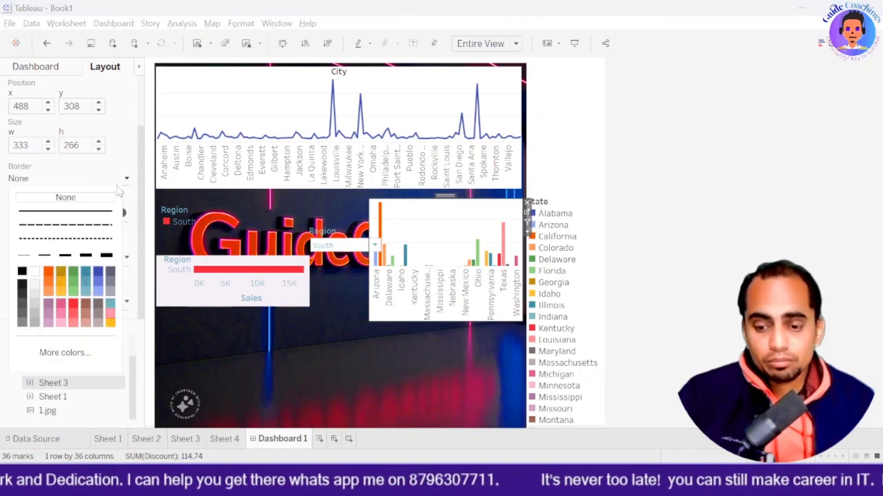
click(33, 274)
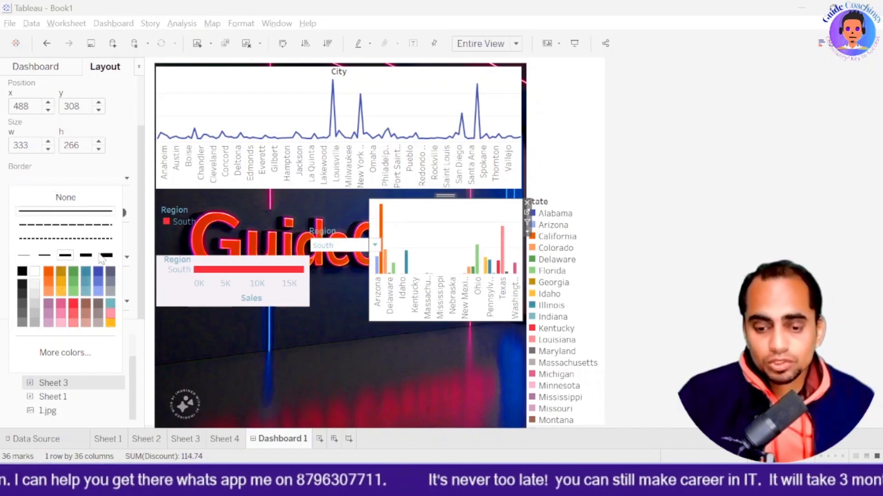
click(106, 256)
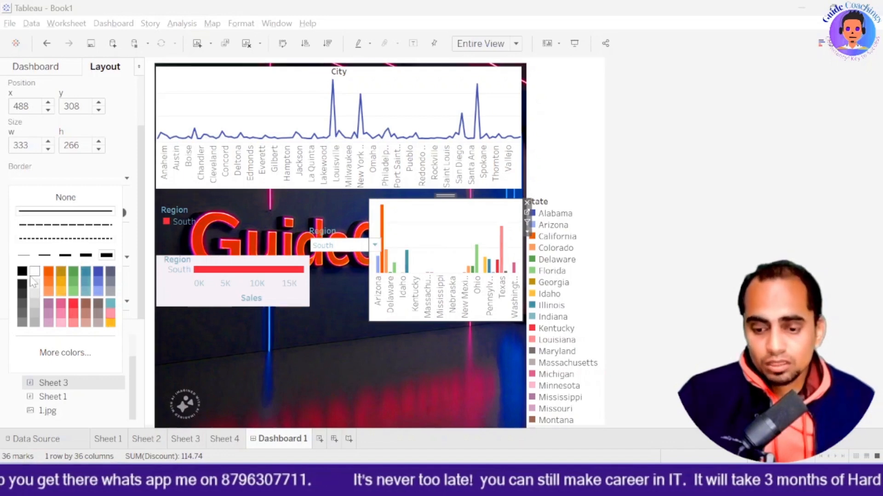
click(49, 271)
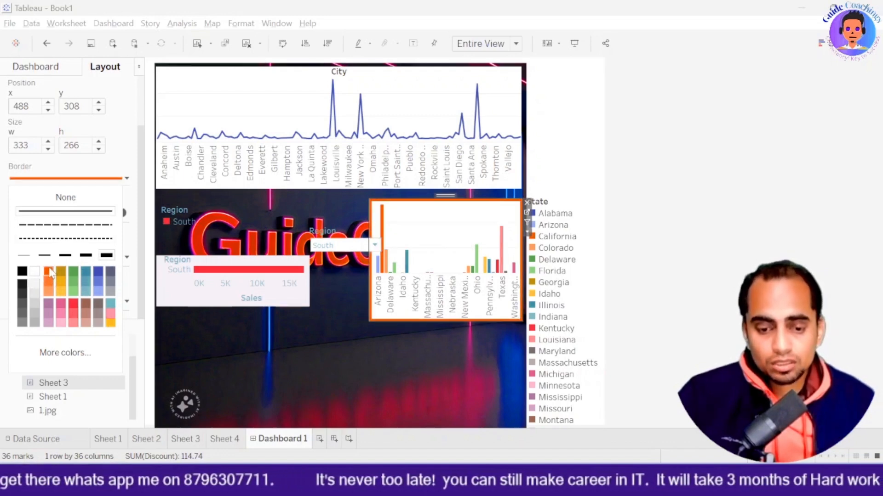
click(50, 238)
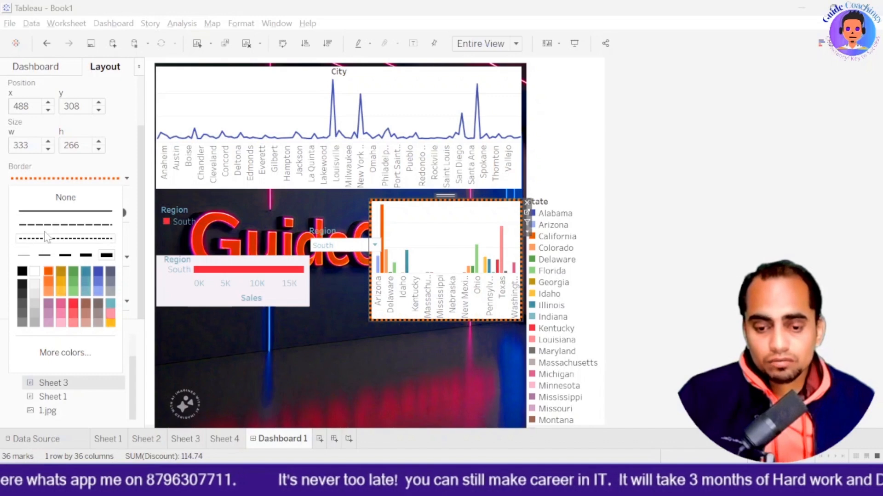
- Give the Sheet 1 line chart an orange dotted border in the second-thickest width
click(228, 124)
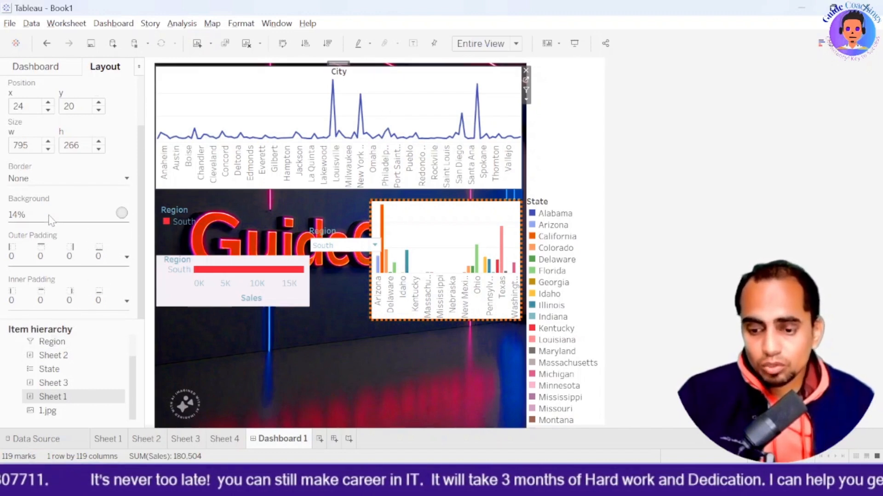
click(16, 179)
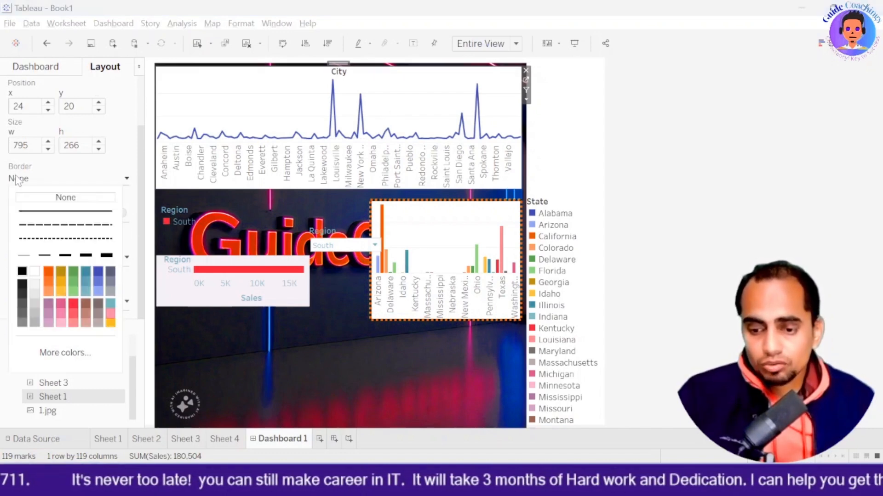
click(51, 274)
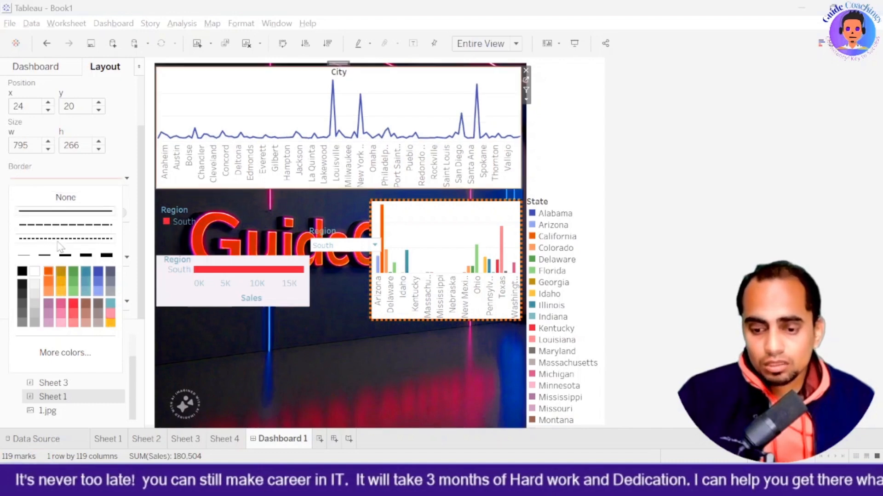
click(87, 256)
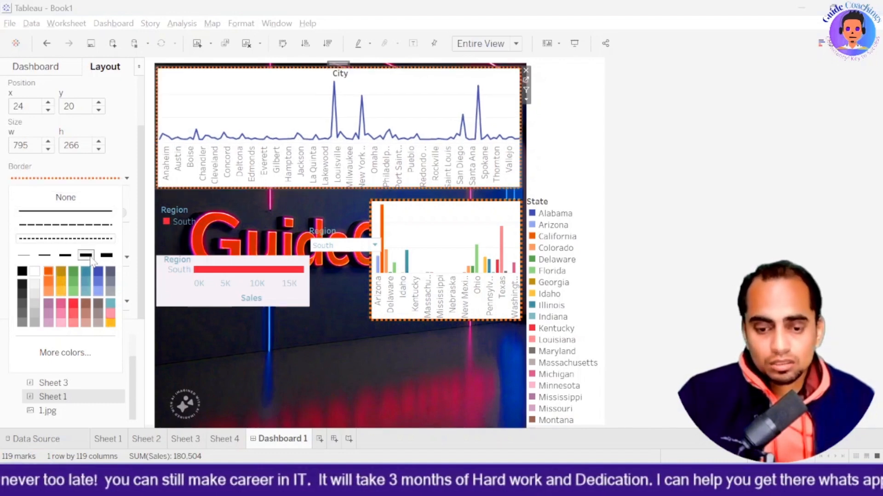
- Give the Sheet 2 bar chart an orange dotted border in the second-thickest width
click(216, 241)
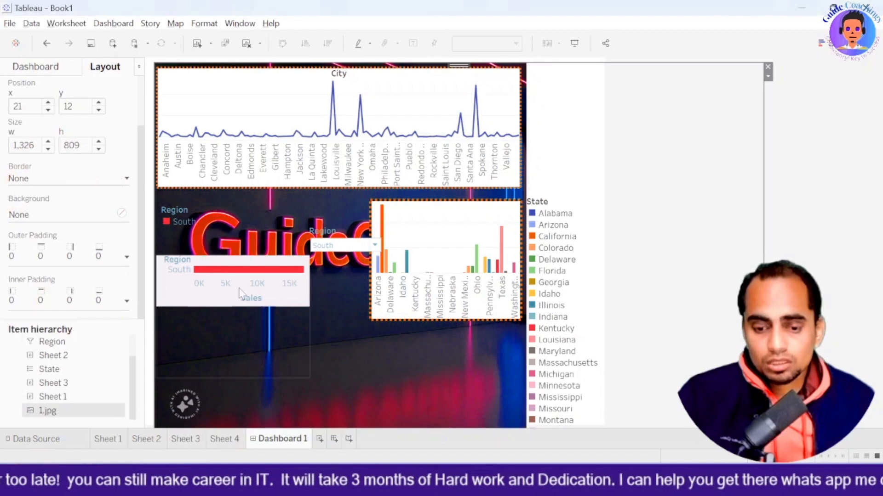
click(256, 306)
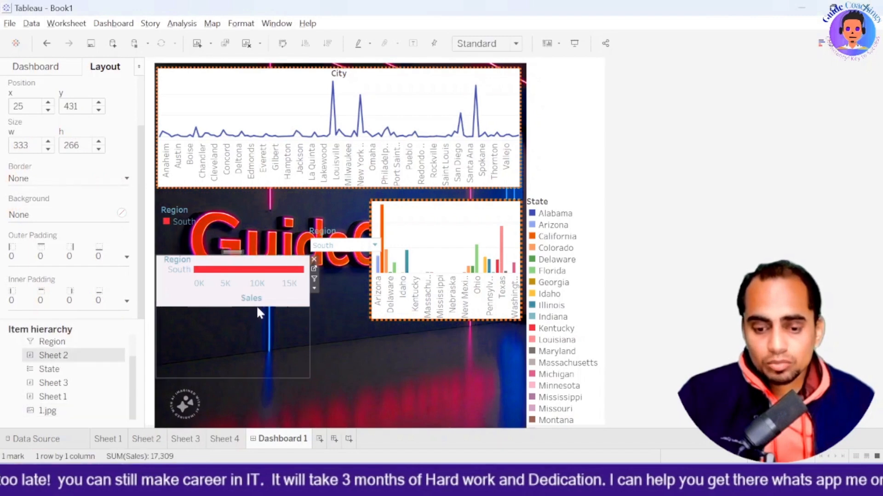
click(58, 184)
click(49, 278)
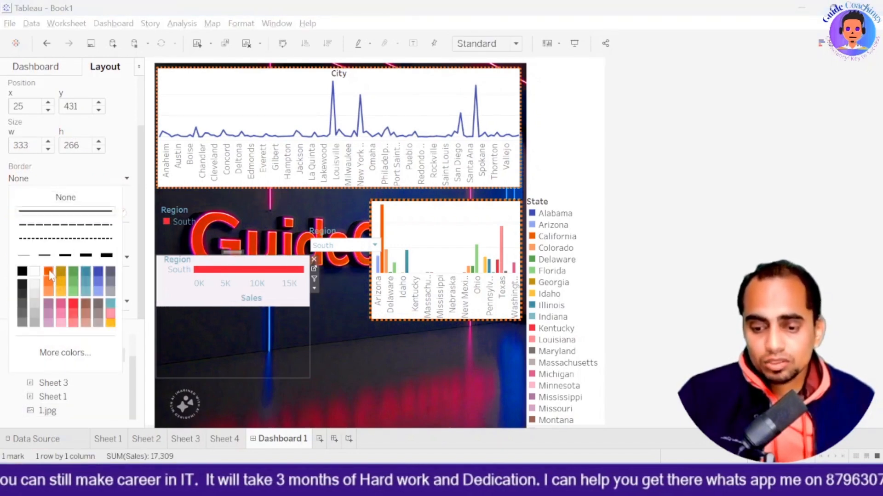
click(106, 257)
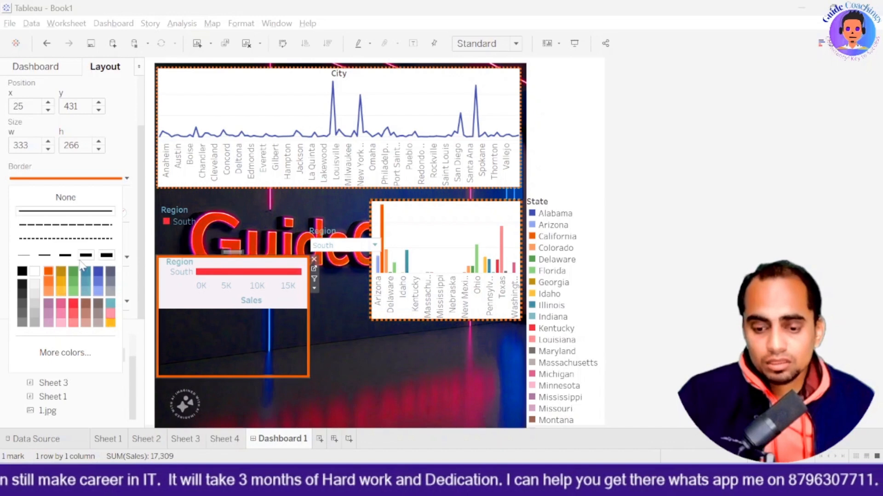
click(83, 257)
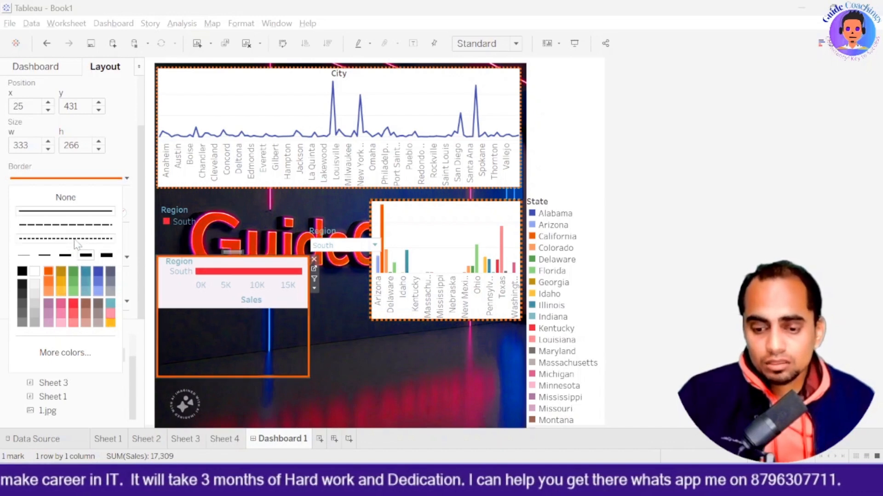
click(69, 239)
click(127, 155)
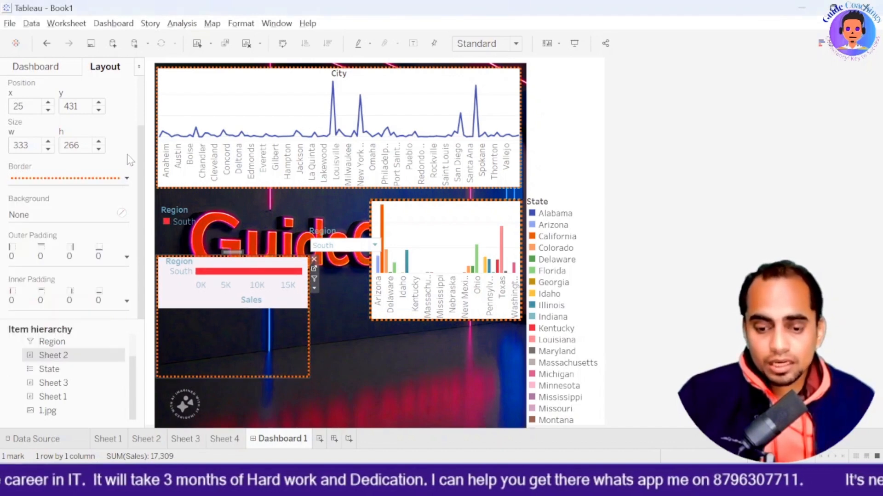
click(406, 352)
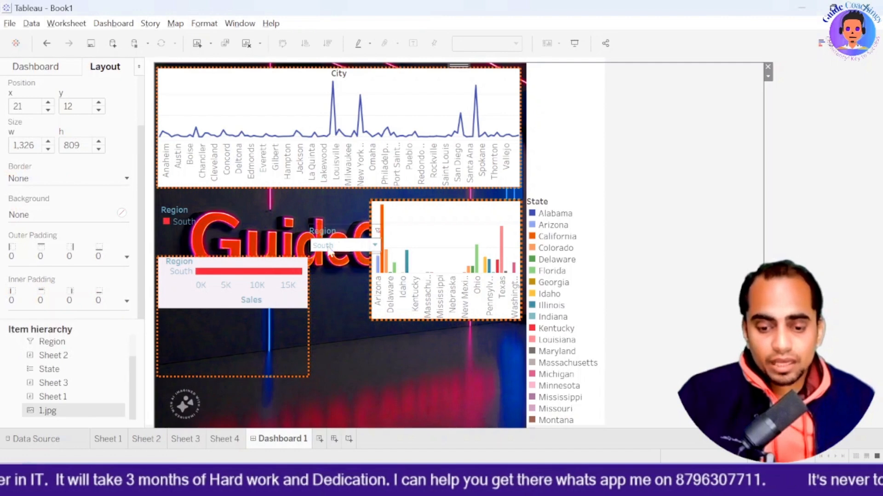
- Test the Region filter with East and West, and set it to East
click(350, 248)
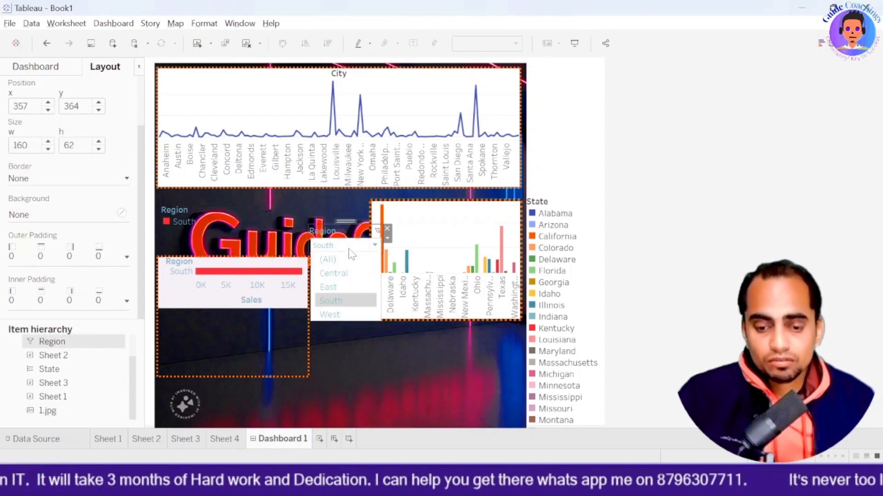
click(340, 285)
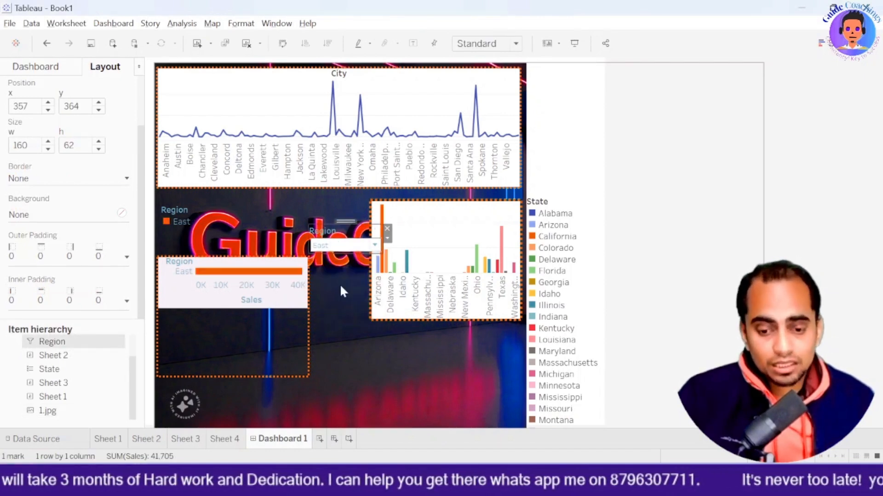
click(358, 246)
click(327, 315)
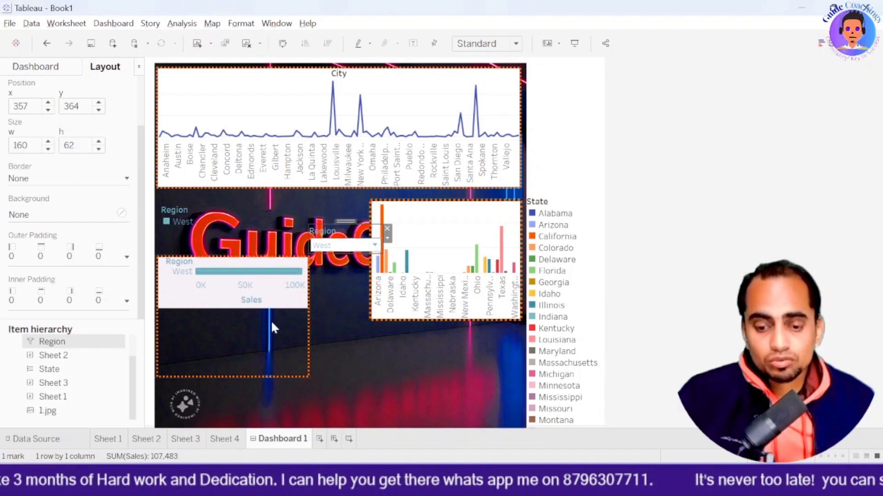
click(357, 246)
click(328, 288)
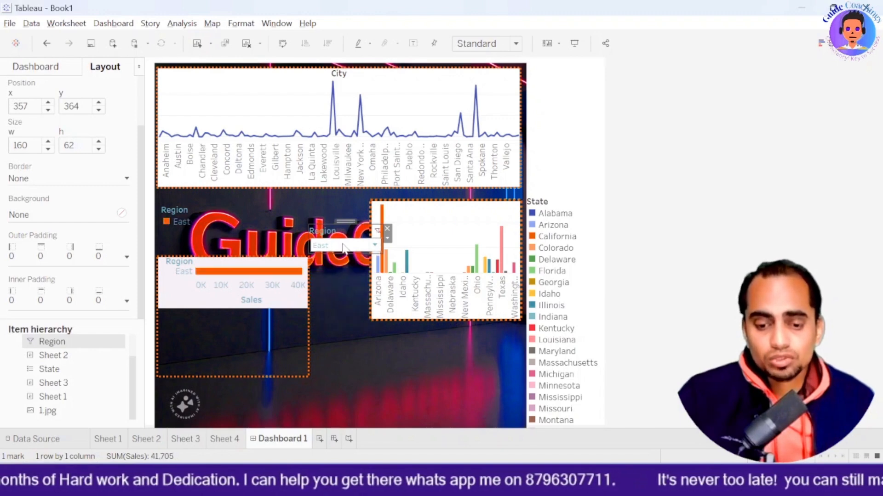
- Move the Region filter directly above the Sheet 2 chart at x 32, y 369, and widen it to 327
drag(342, 222, 207, 232)
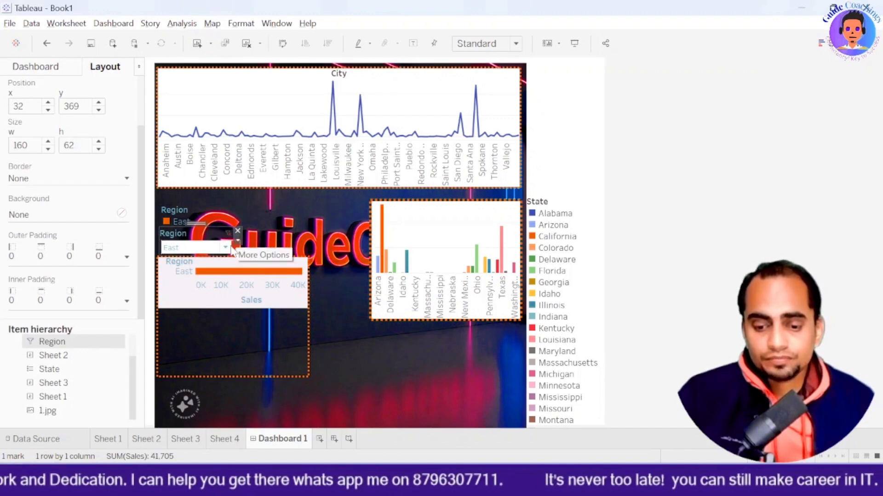
drag(240, 248, 329, 247)
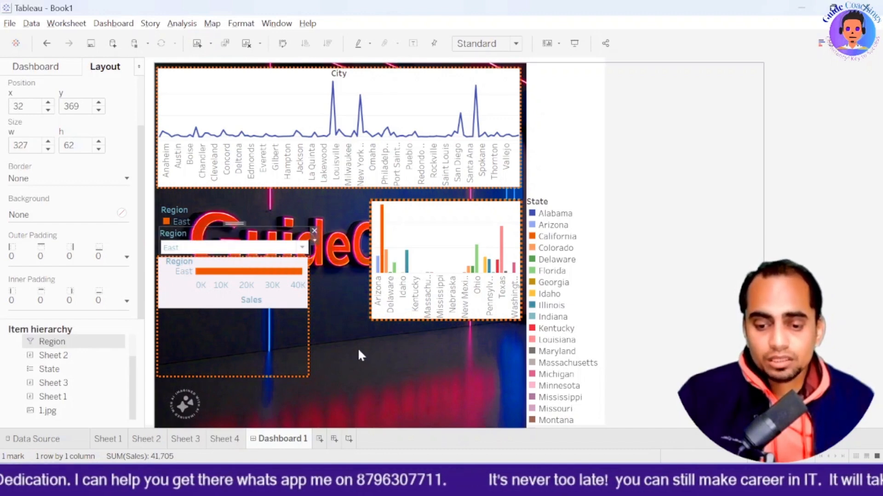
- Set the dashboard's Region filter to Central
click(302, 249)
click(247, 276)
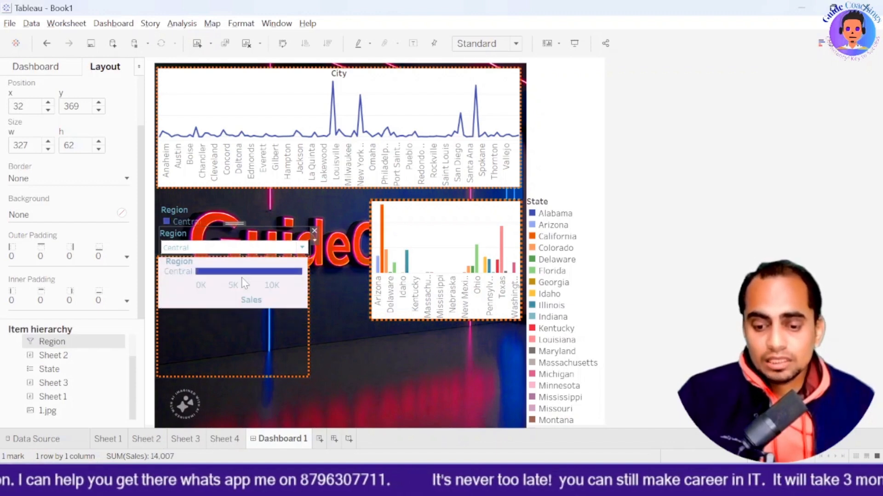
click(352, 364)
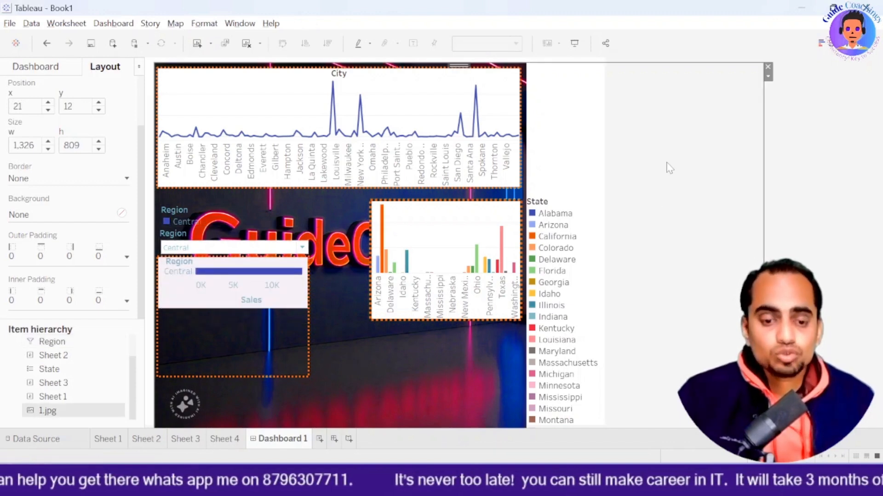
- Filter the Sheet 3 state chart through its State legend, keeping only the states from Alabama through Missouri
click(575, 211)
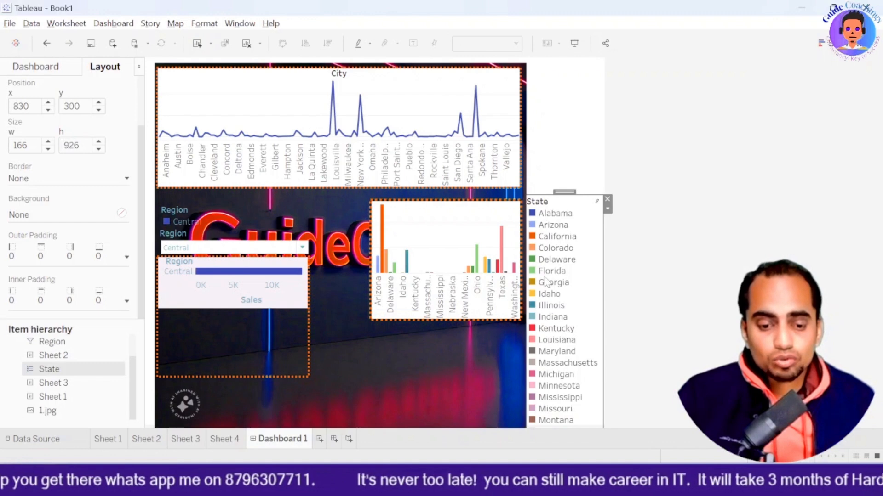
drag(580, 213, 521, 408)
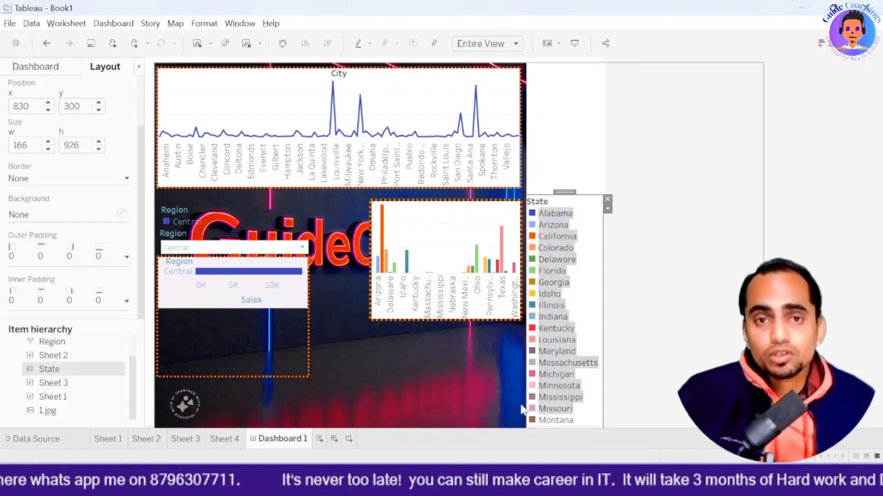
right_click(559, 348)
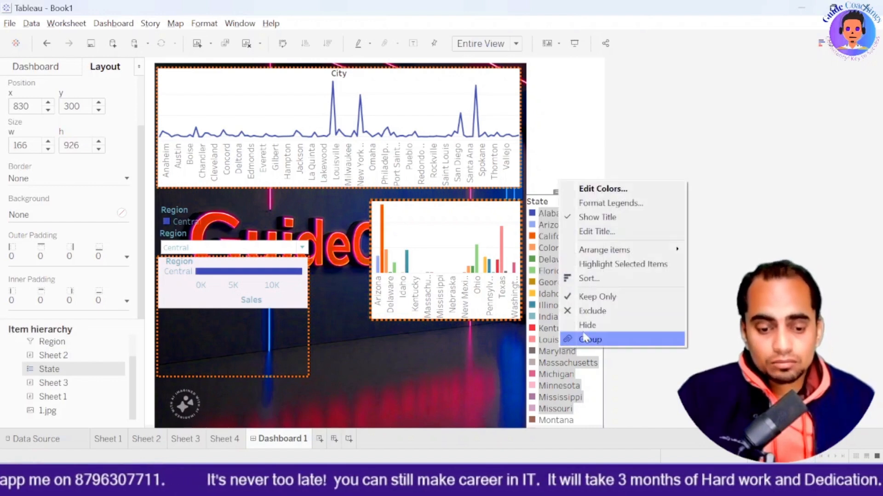
click(607, 300)
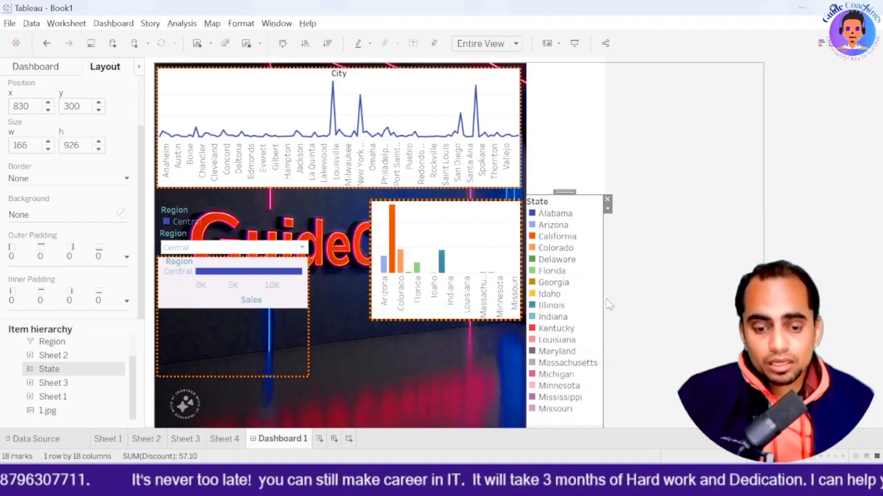
- Narrow the Sheet 3 chart through its State legend, keeping only Alabama, Arizona, California and Colorado
mouse_move(464, 281)
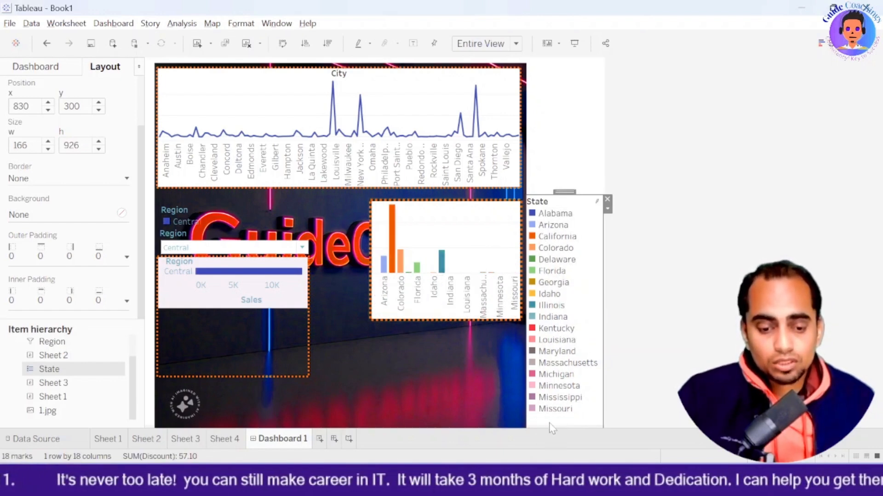
drag(579, 216, 560, 252)
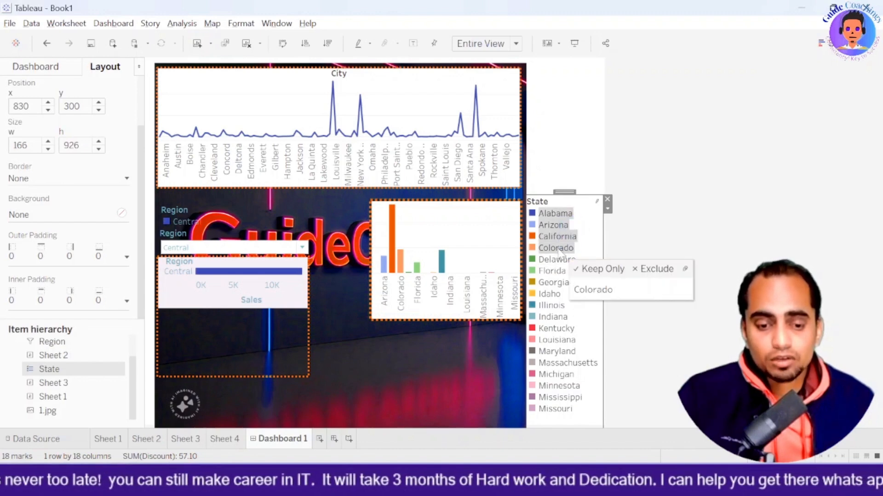
click(583, 271)
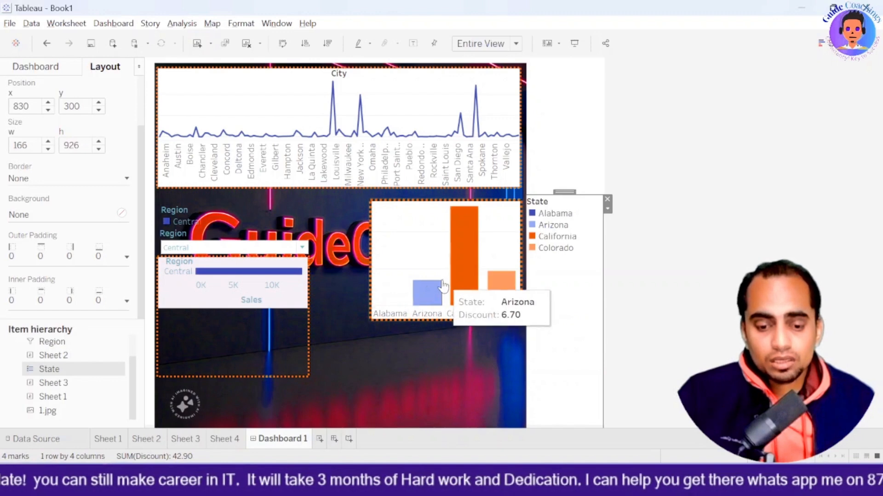